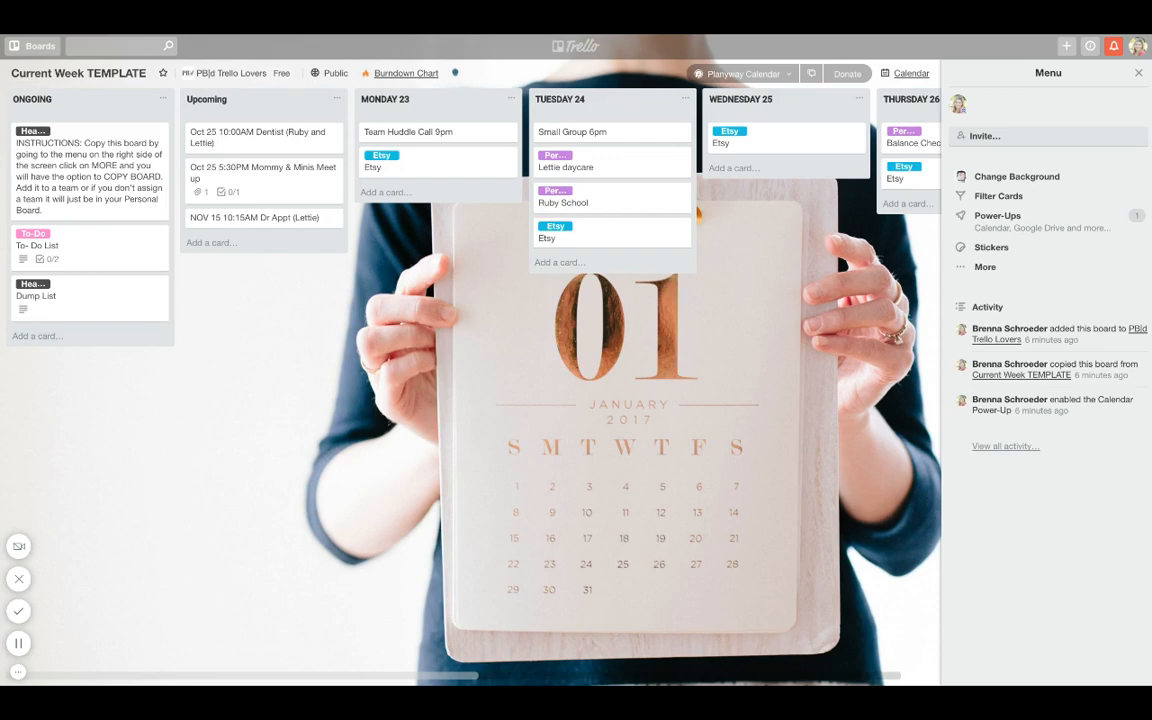
# Step: Start a copy of the board with the team set to (none), and close the form without creating the board
pyautogui.click(1140, 72)
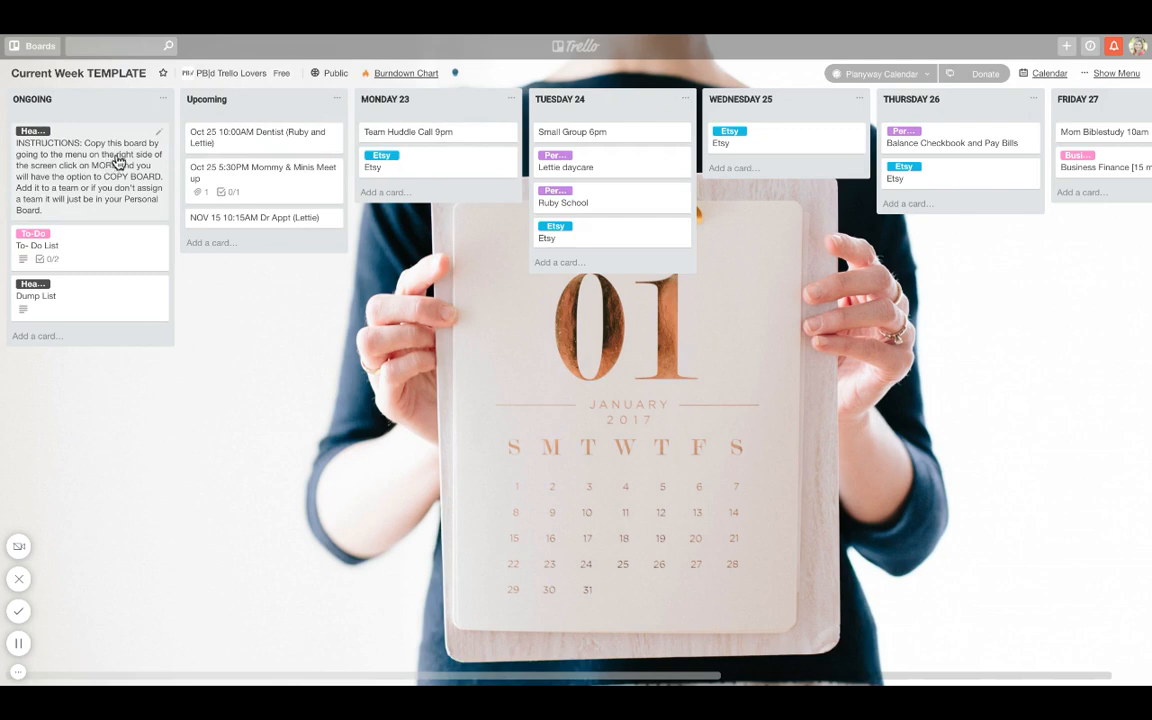
pyautogui.click(1118, 74)
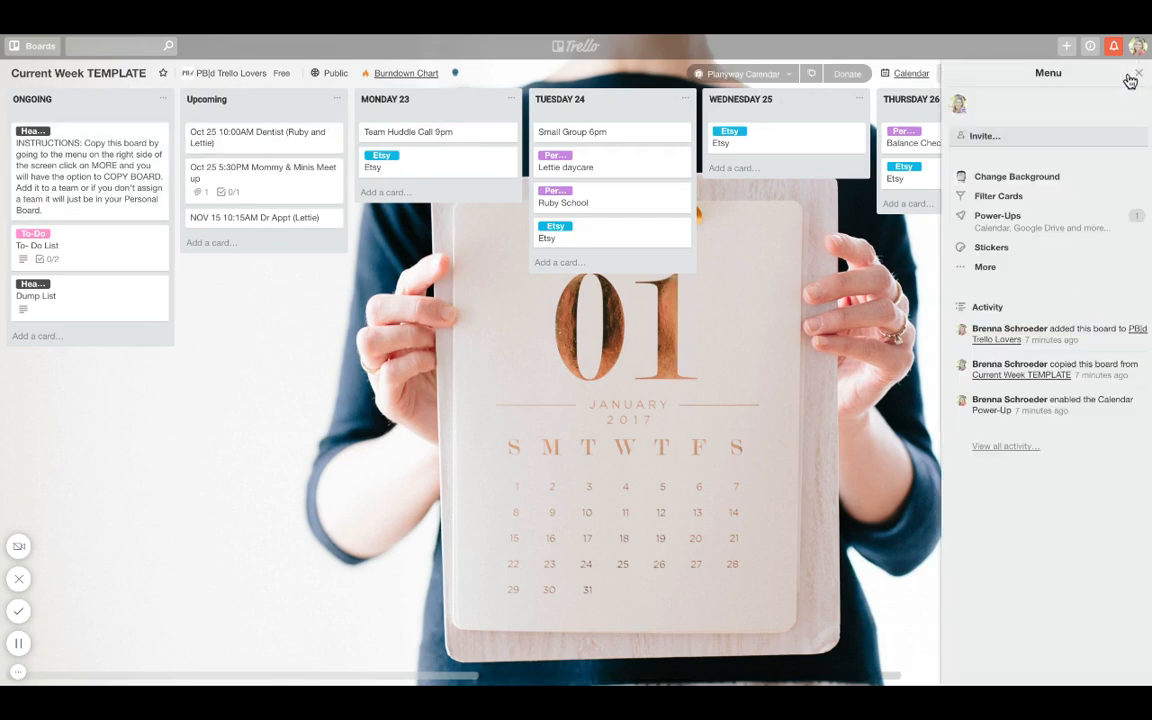
pyautogui.click(985, 267)
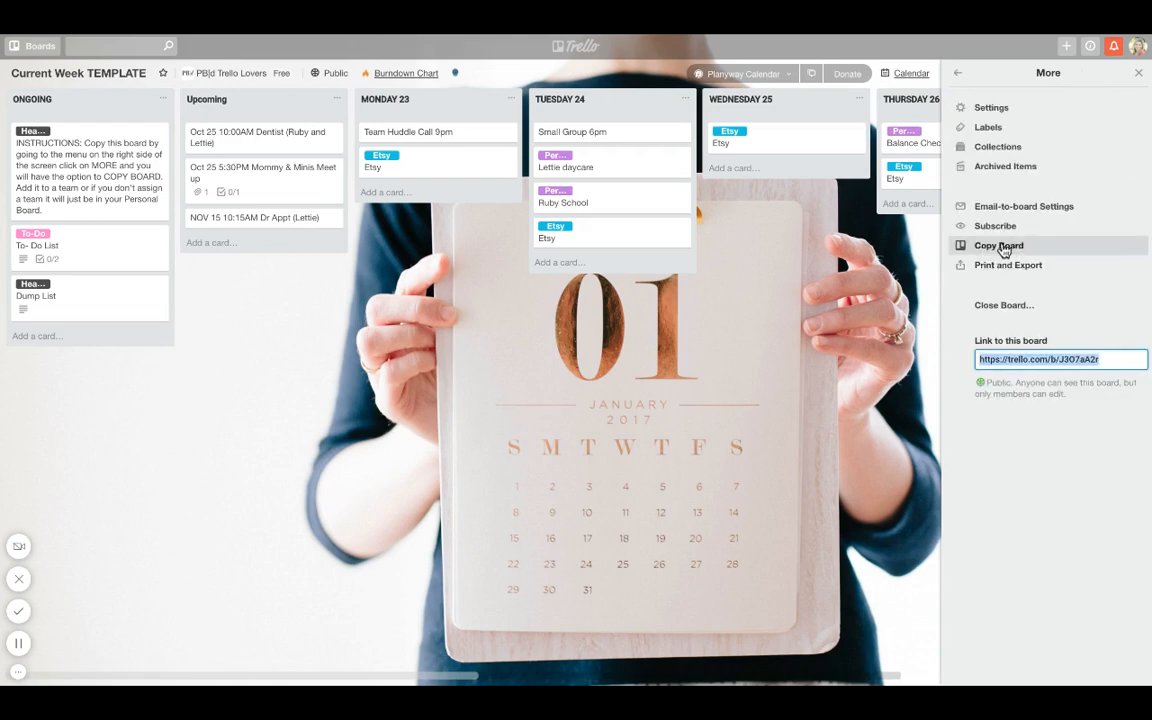
pyautogui.click(1003, 247)
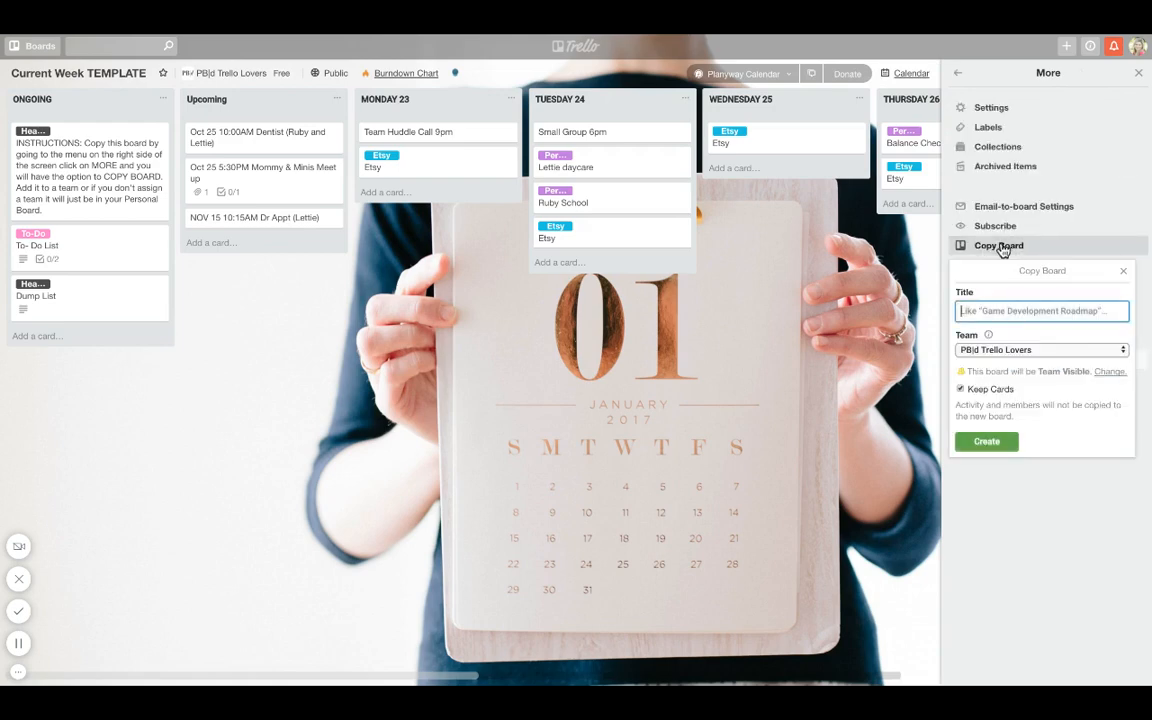
pyautogui.click(1038, 350)
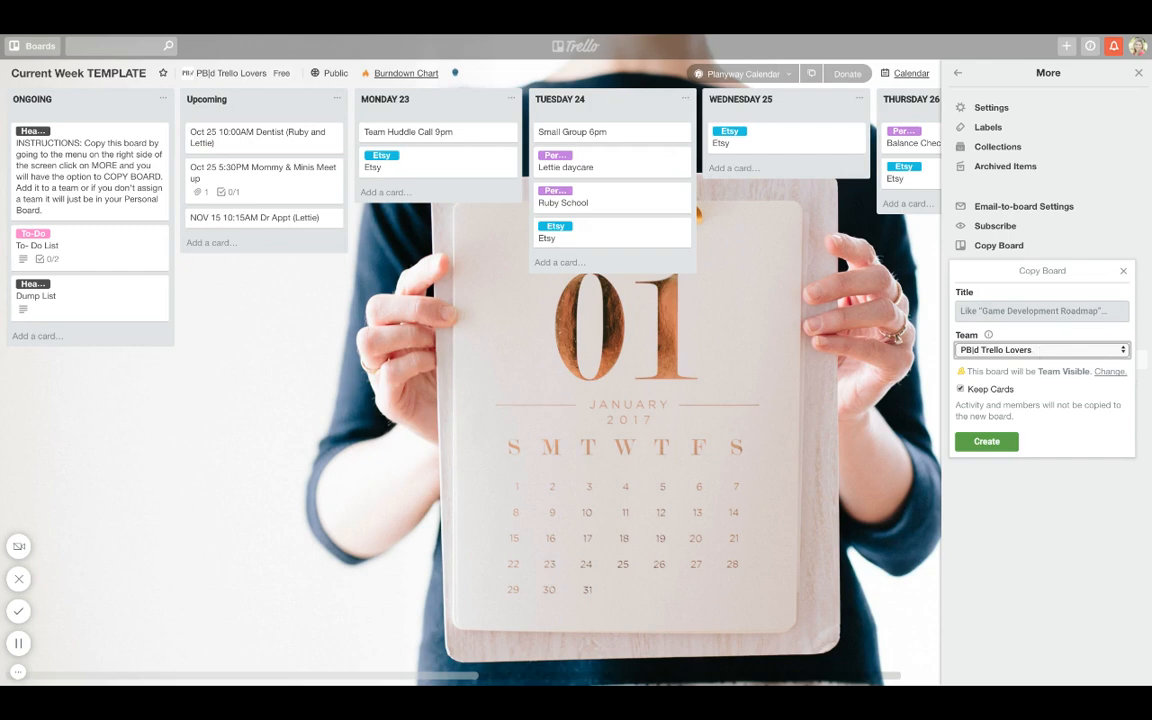
pyautogui.press('Up')
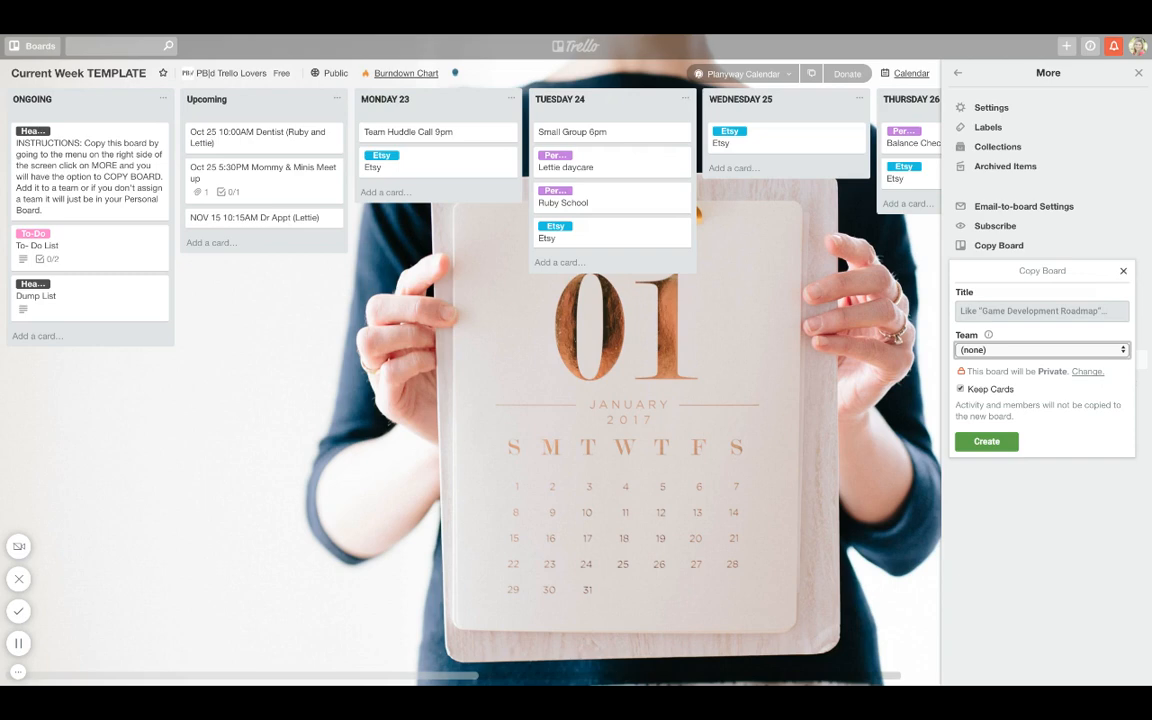
pyautogui.click(1124, 273)
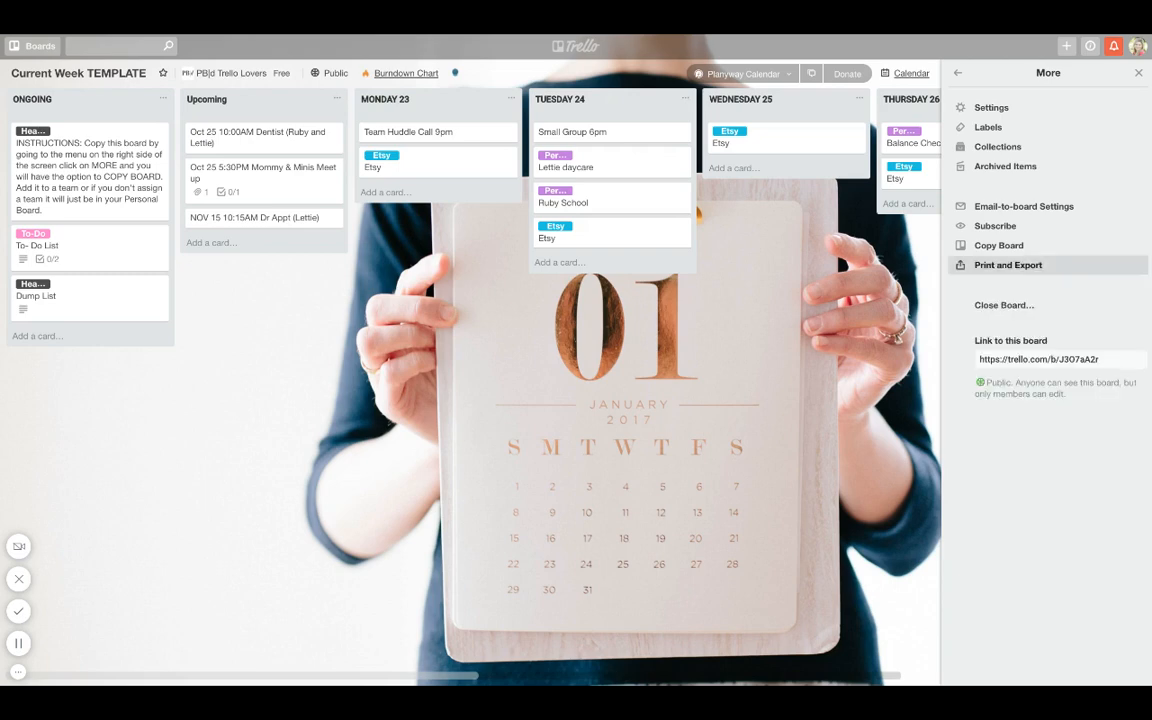
pyautogui.click(1139, 76)
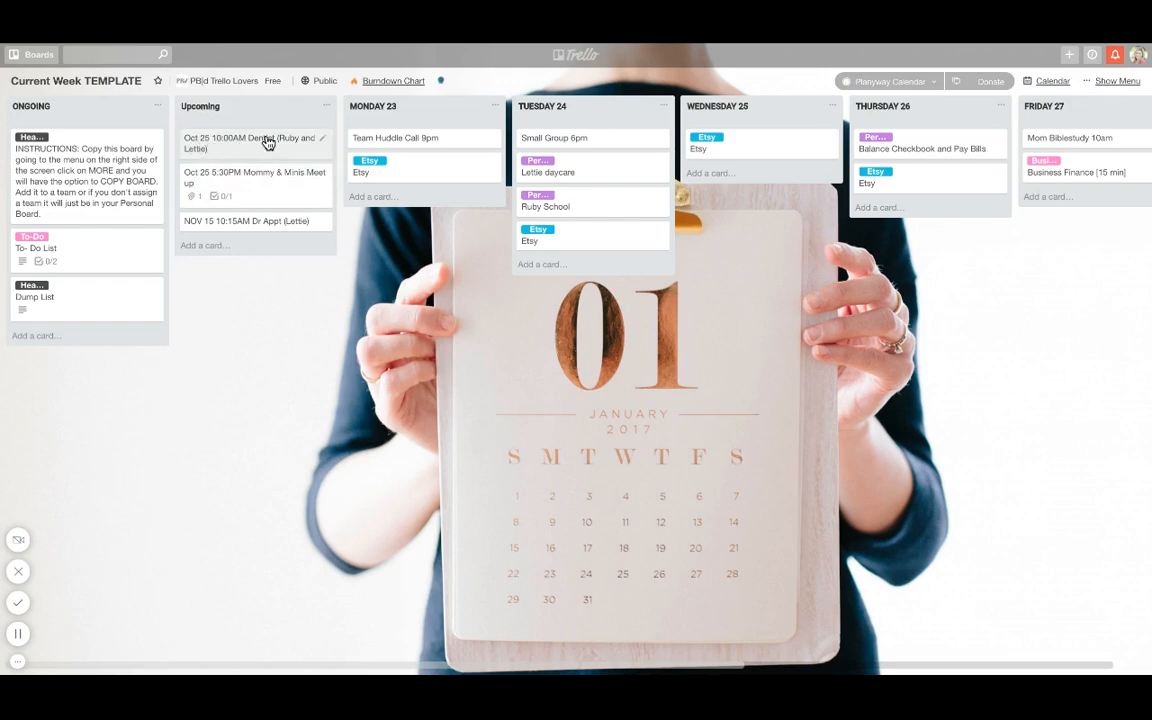
# Step: Set the due date of the dentist card in the Upcoming list to 10/25/2017 at 10 AM
pyautogui.click(321, 144)
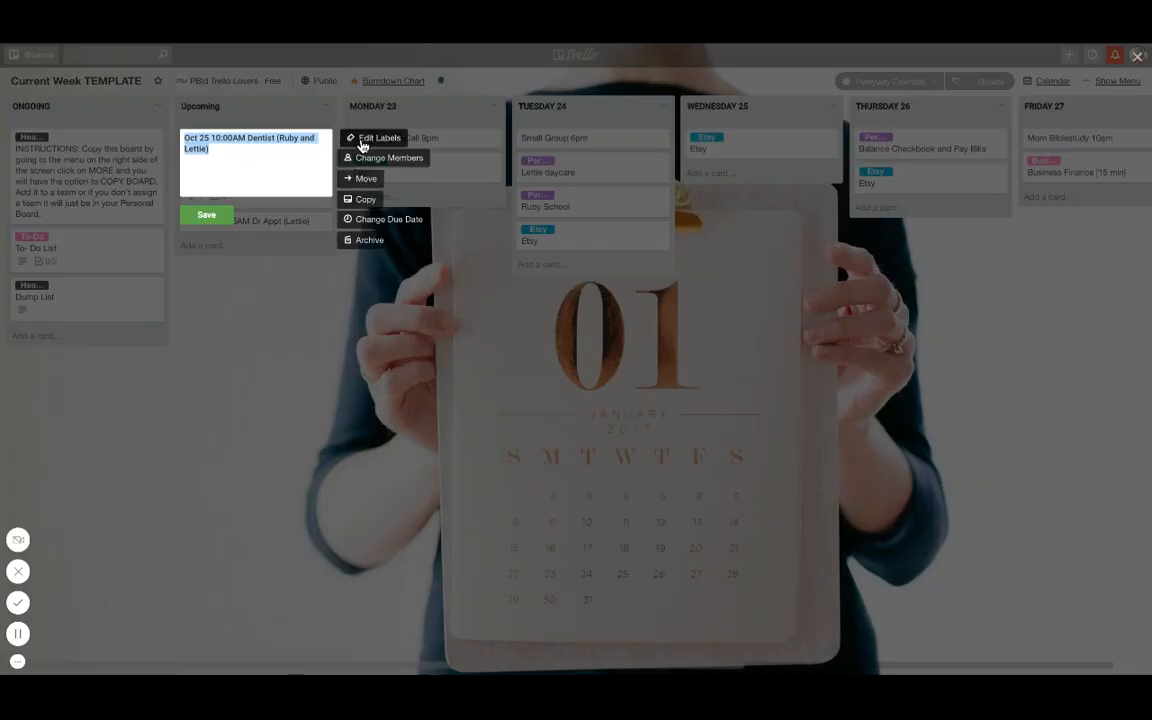
pyautogui.click(365, 221)
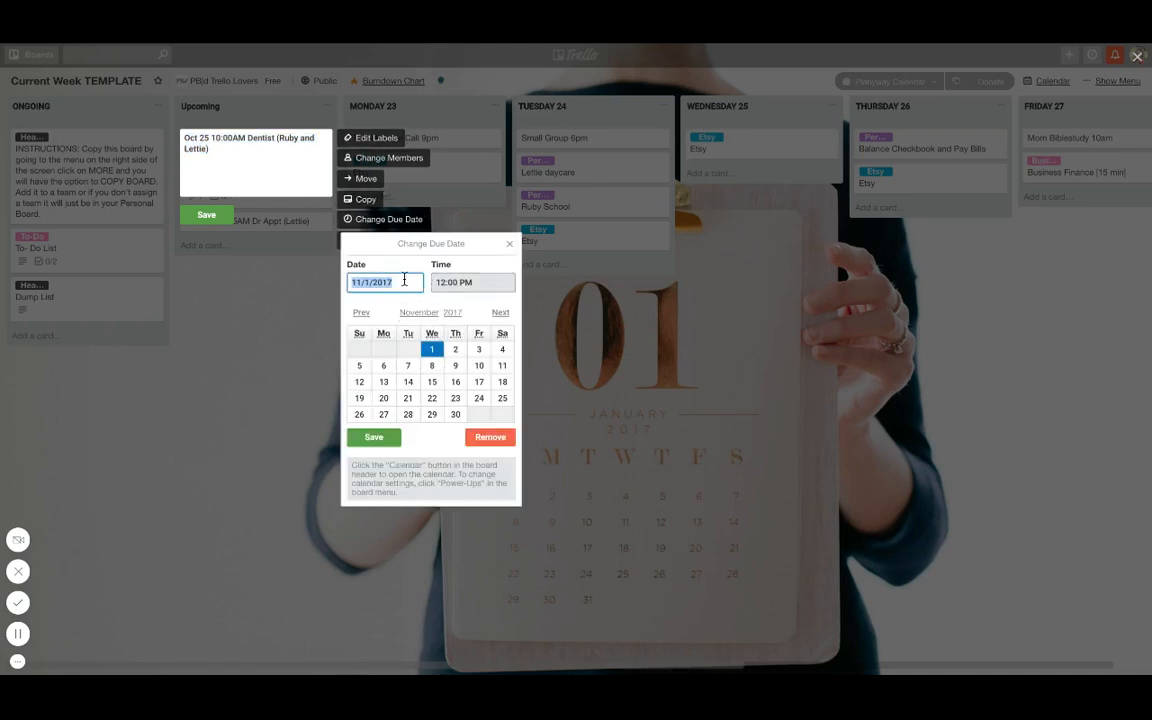
pyautogui.click(364, 314)
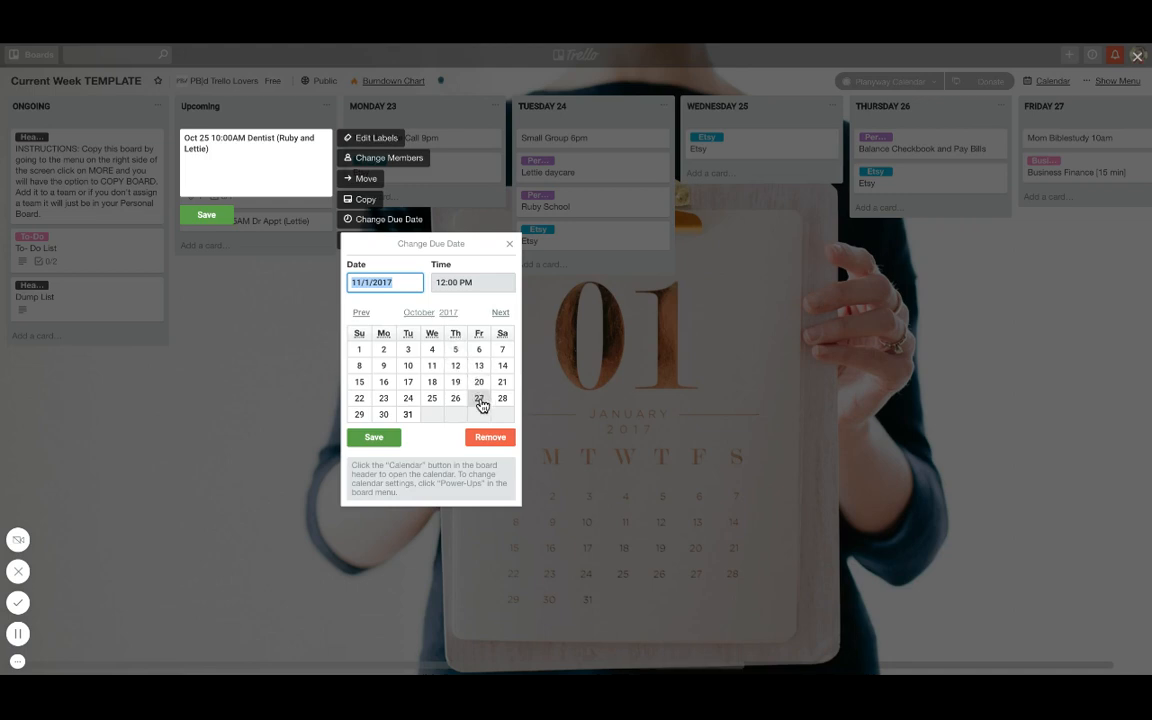
pyautogui.click(432, 398)
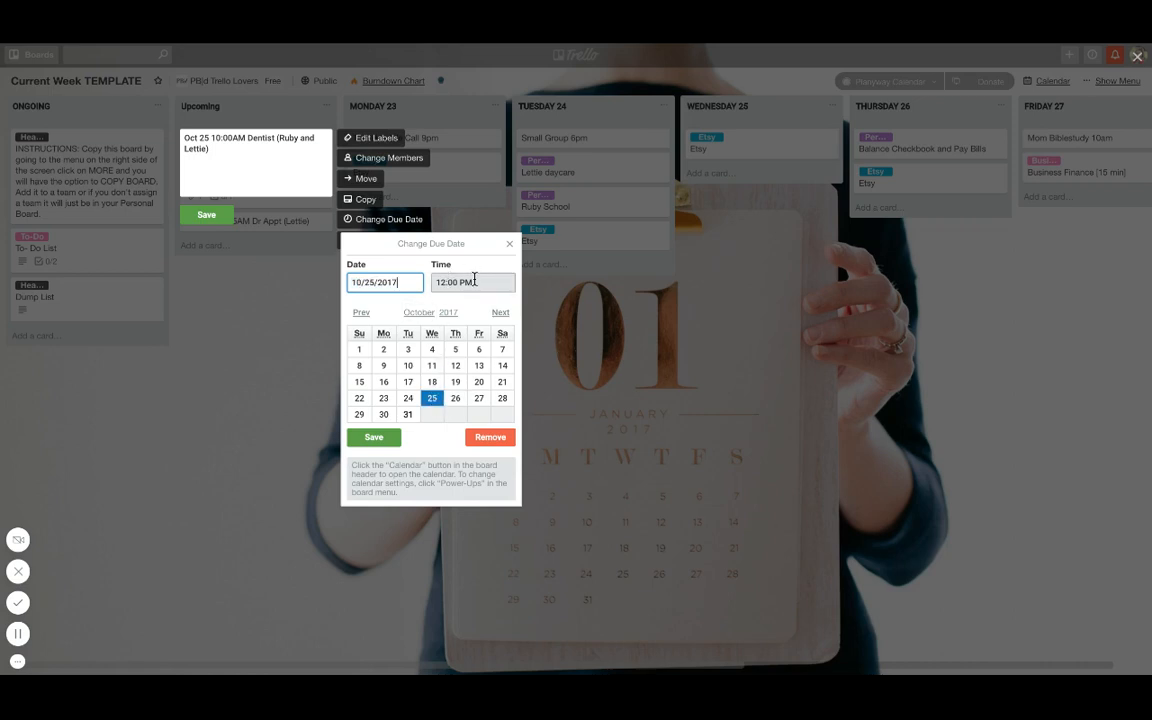
pyautogui.write('10am')
pyautogui.press('Return')
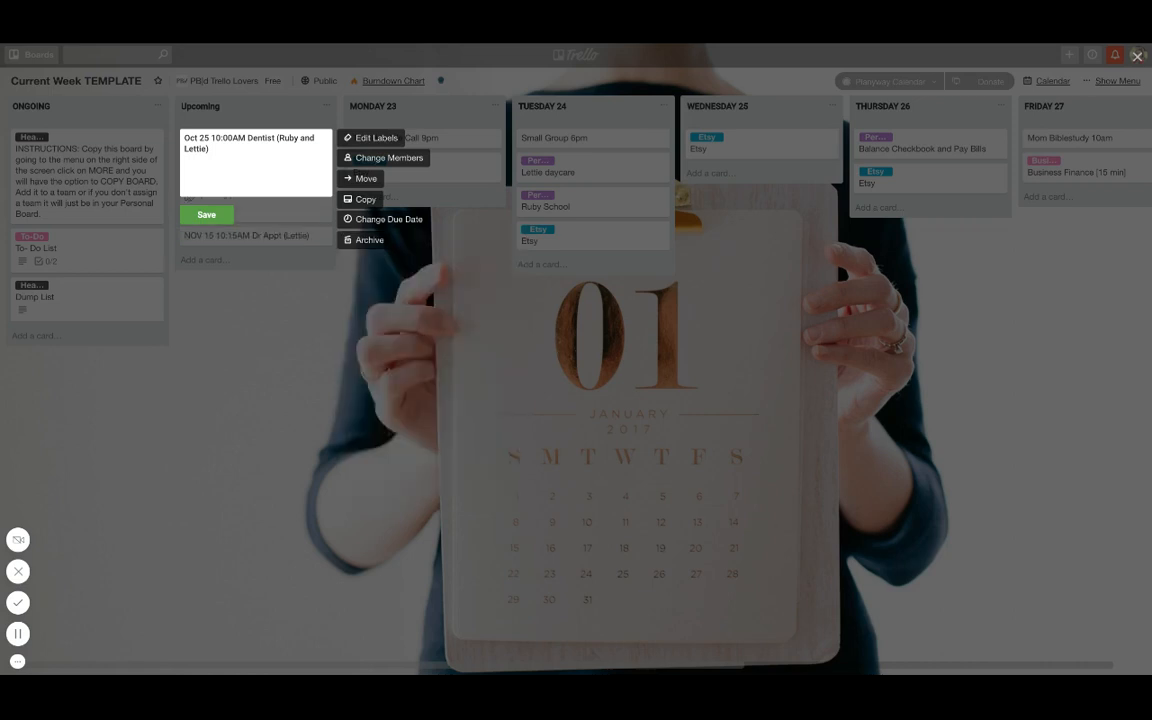
pyautogui.click(207, 217)
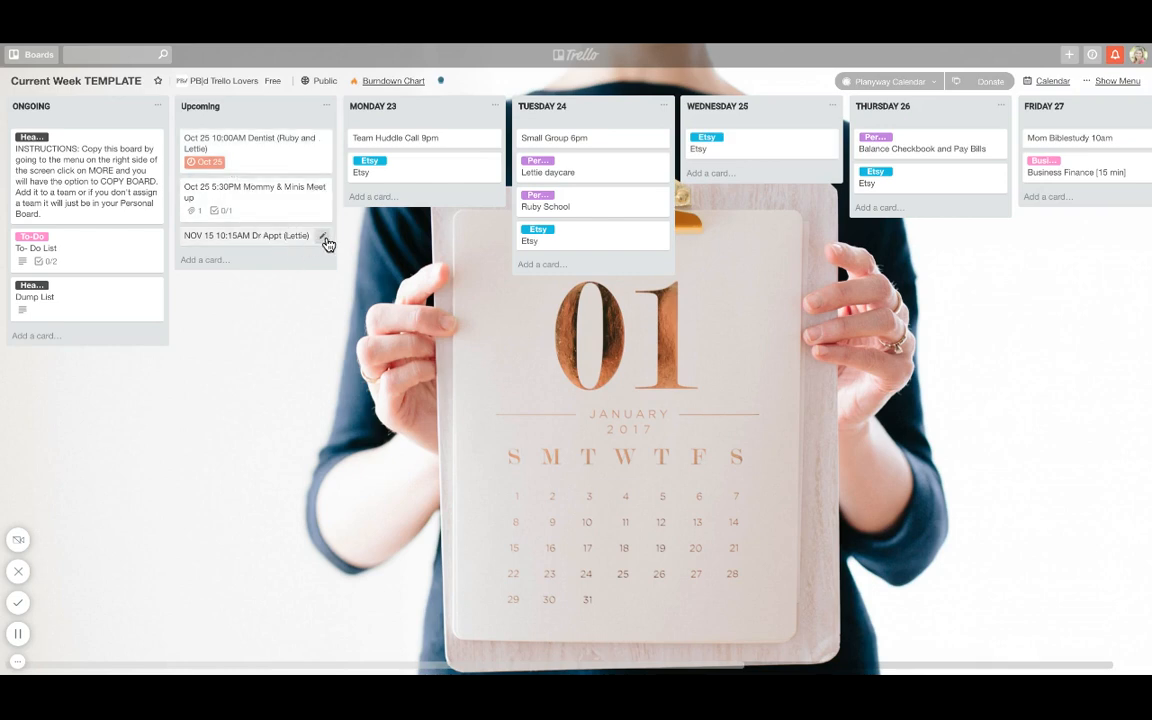
# Step: Set the due date of the NOV 15 Dr Appt card in the Upcoming list to 11/15/2017 at 10:15 AM
pyautogui.click(323, 237)
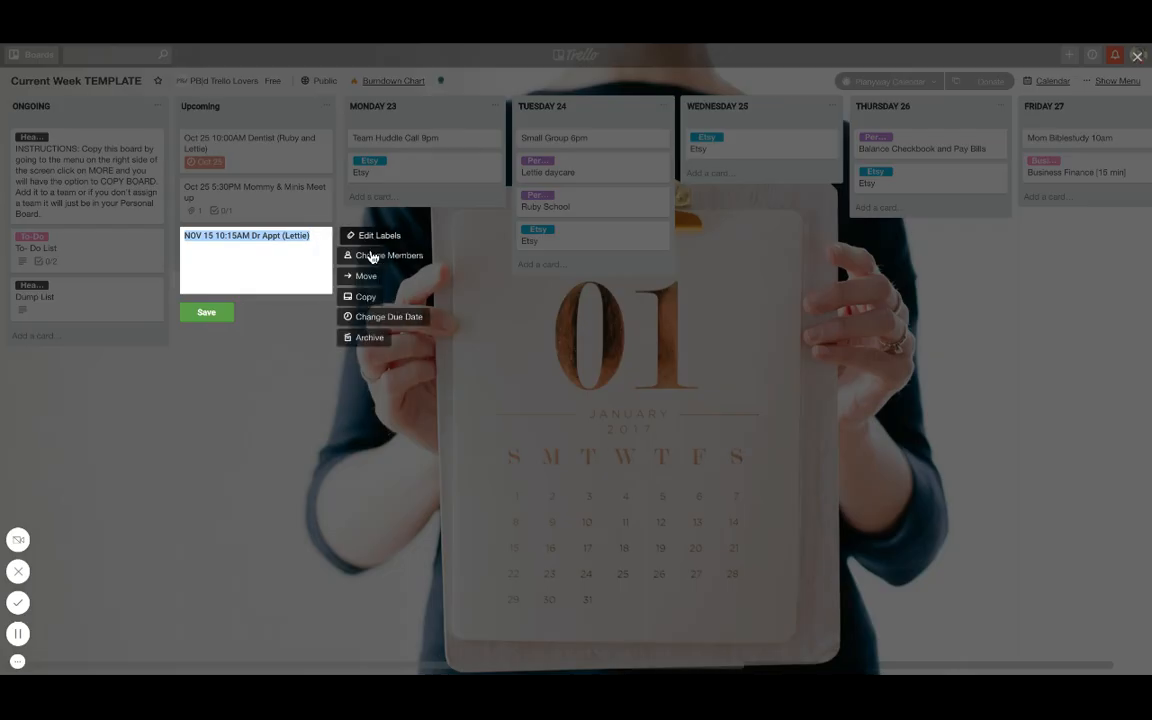
pyautogui.click(370, 316)
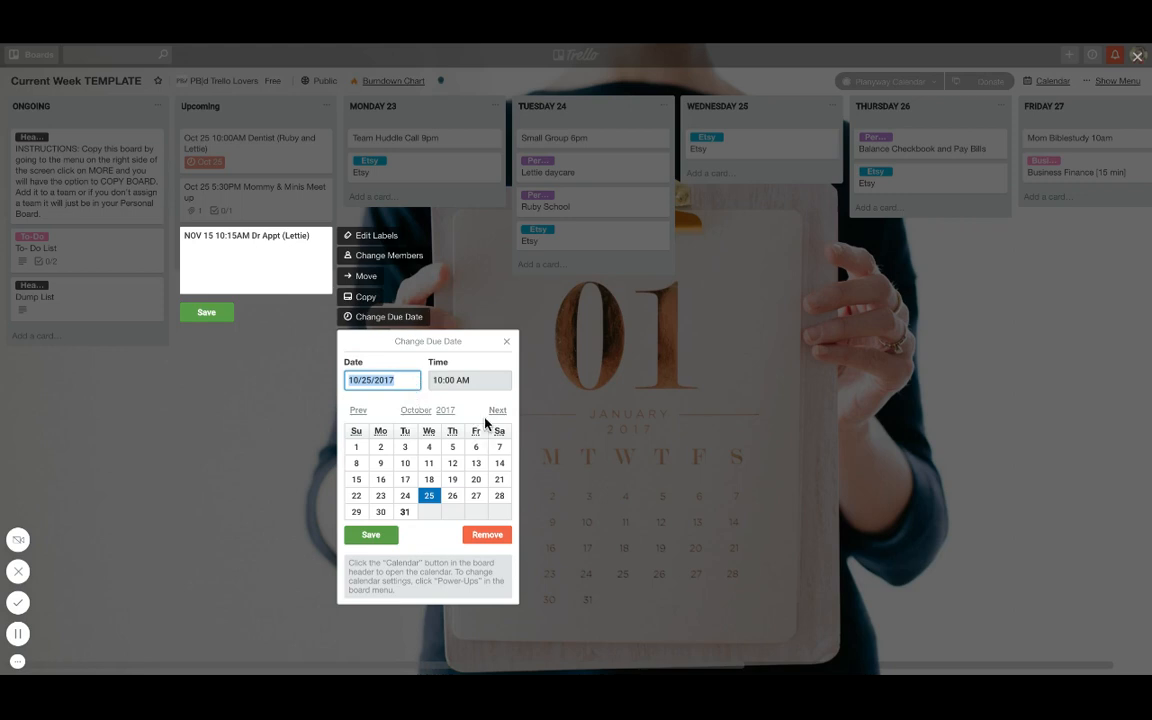
pyautogui.click(497, 410)
pyautogui.click(429, 480)
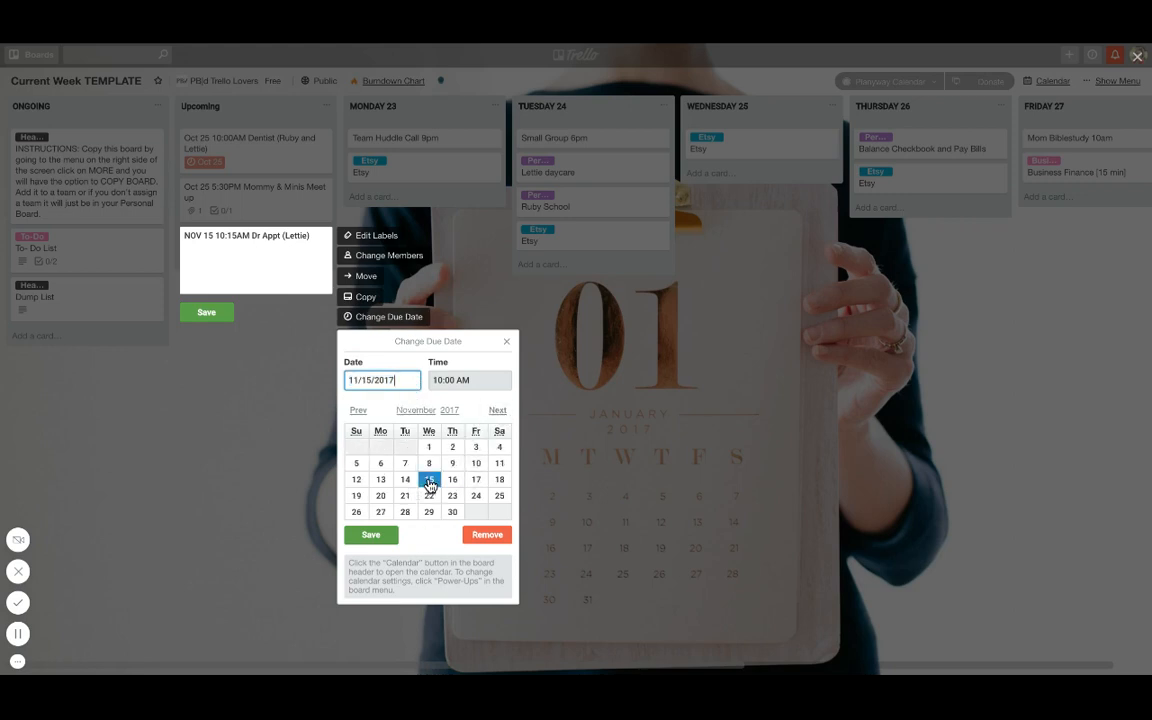
pyautogui.click(476, 380)
pyautogui.write('10')
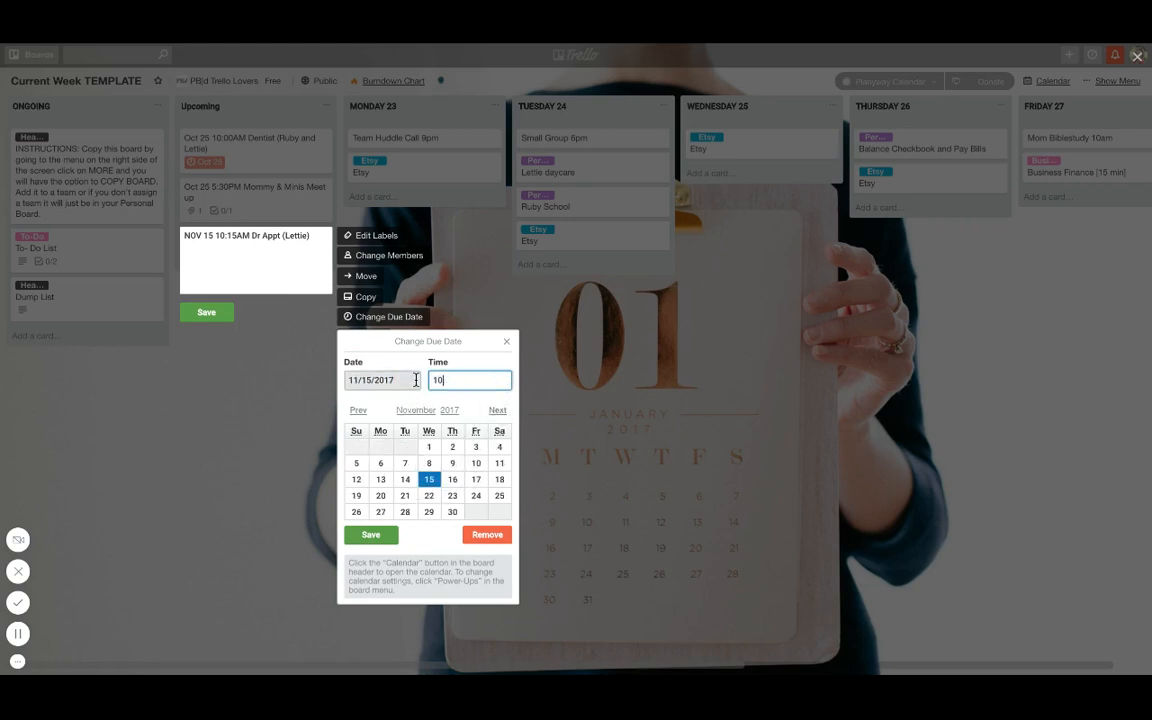
pyautogui.write(':15am')
pyautogui.press('Return')
pyautogui.click(211, 315)
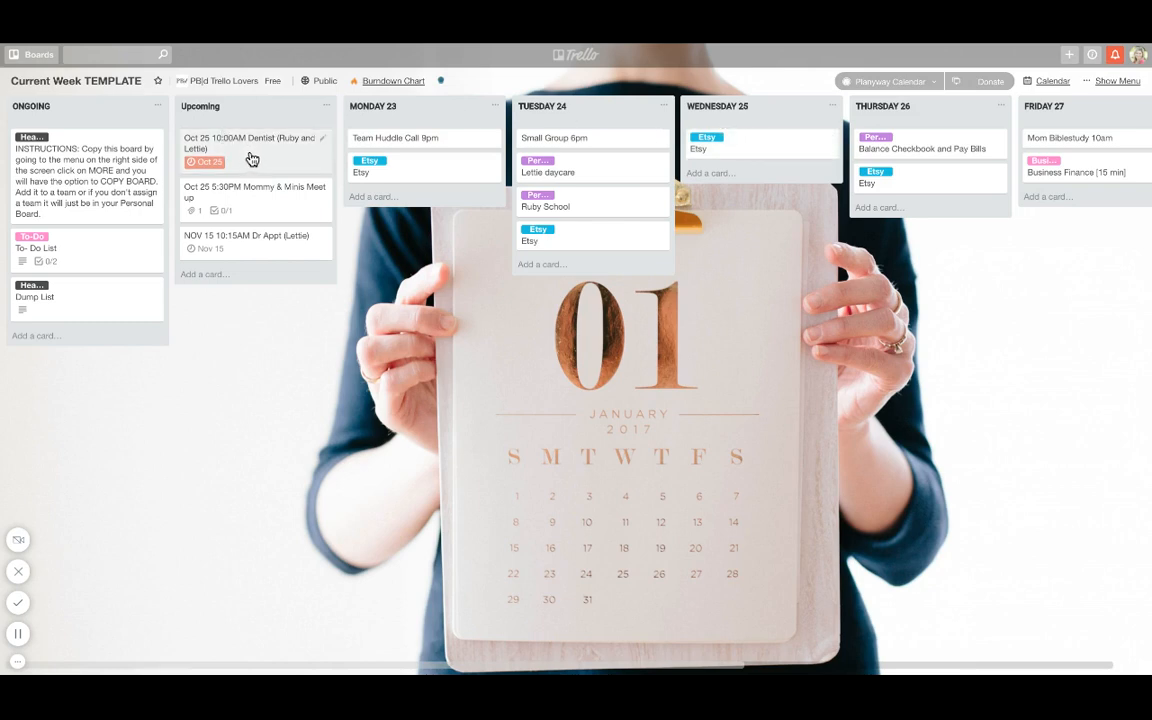
# Step: Move the dentist card from the Upcoming list to the top of the WEDNESDAY 25 list
pyautogui.moveTo(253, 160); pyautogui.dragTo(737, 137)
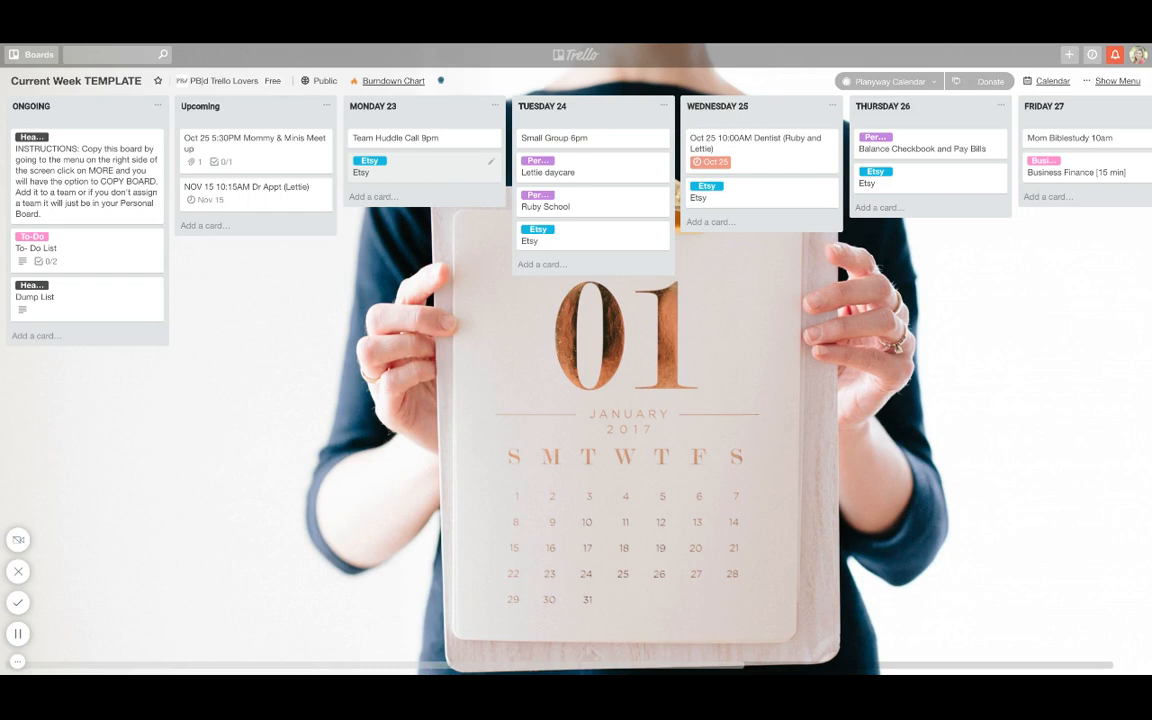
# Step: Add a checklist with the items "ship" and "proofs" to the Etsy card in MONDAY 23, and check off both items
pyautogui.click(420, 166)
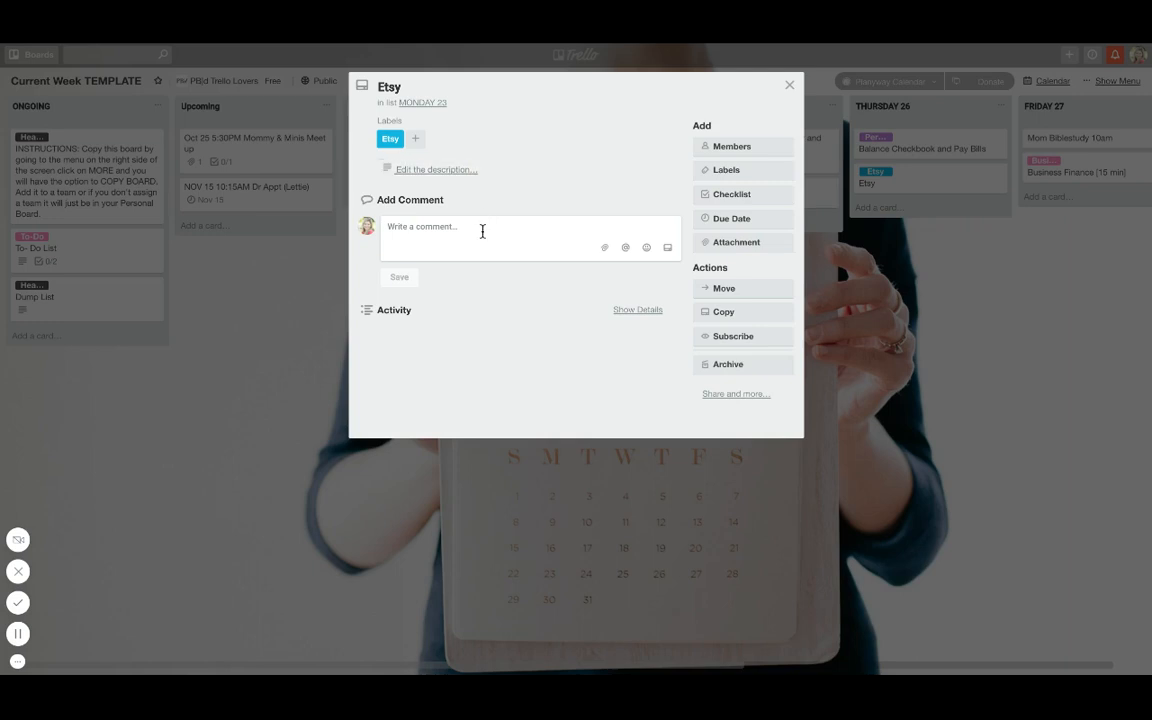
pyautogui.click(755, 196)
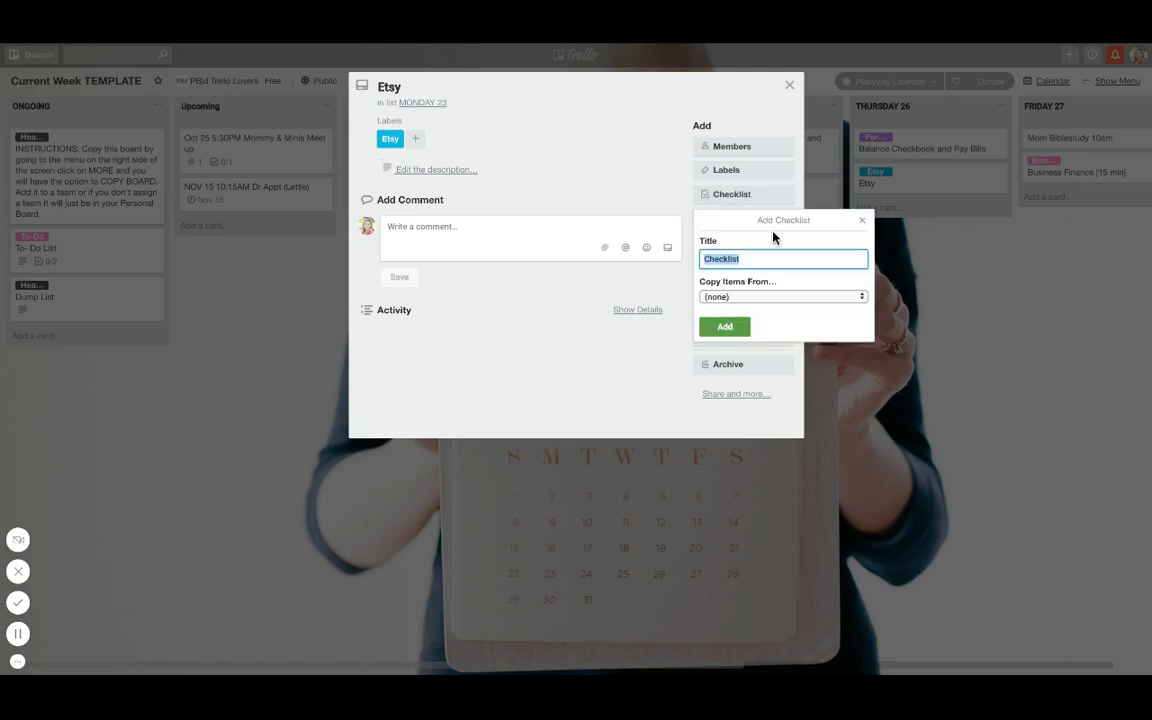
pyautogui.press('Return')
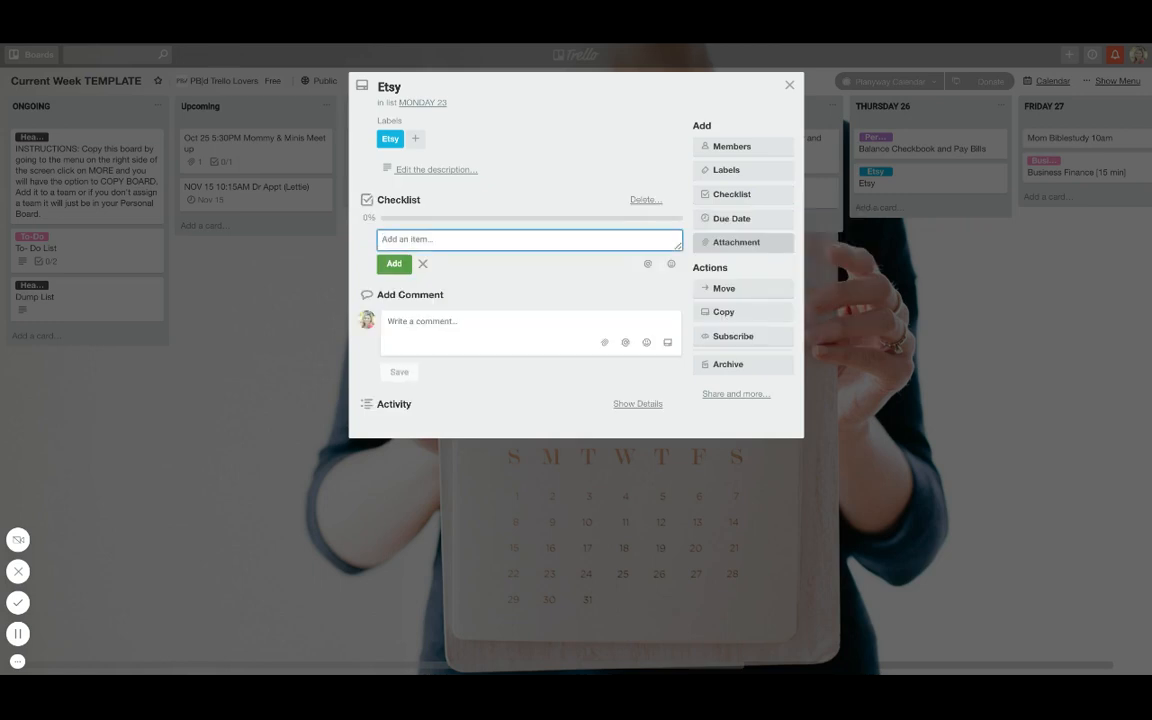
pyautogui.write('ship')
pyautogui.press('Return')
pyautogui.write('proofs')
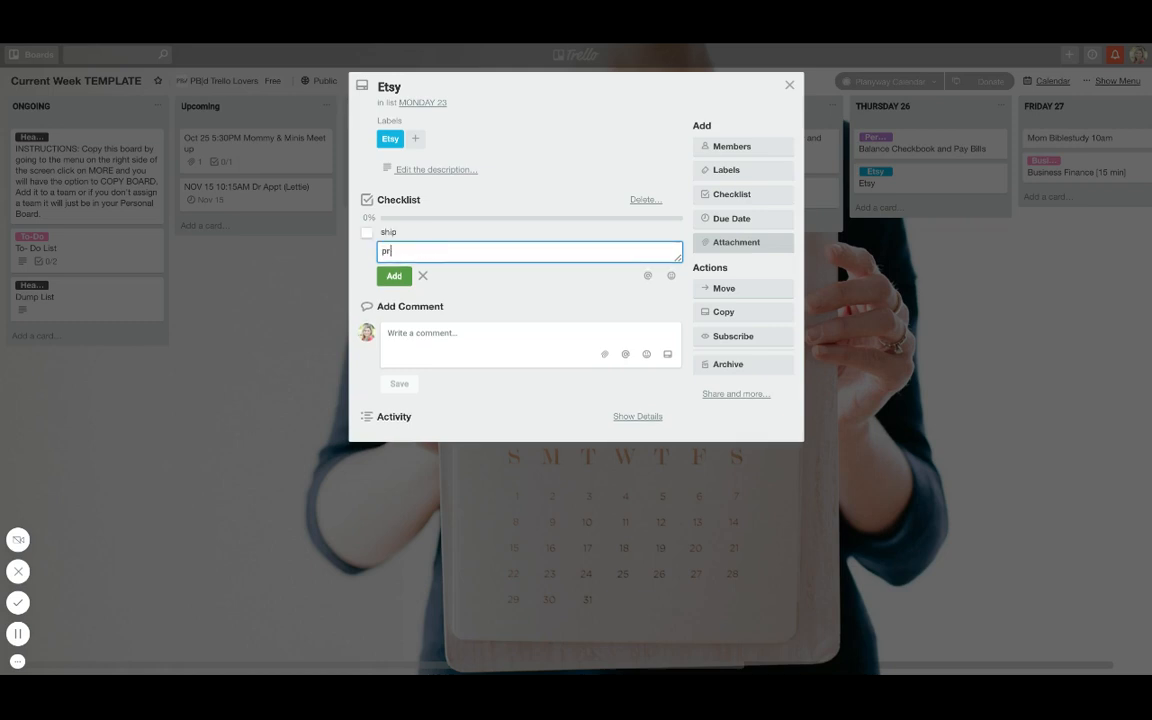
pyautogui.press('Return')
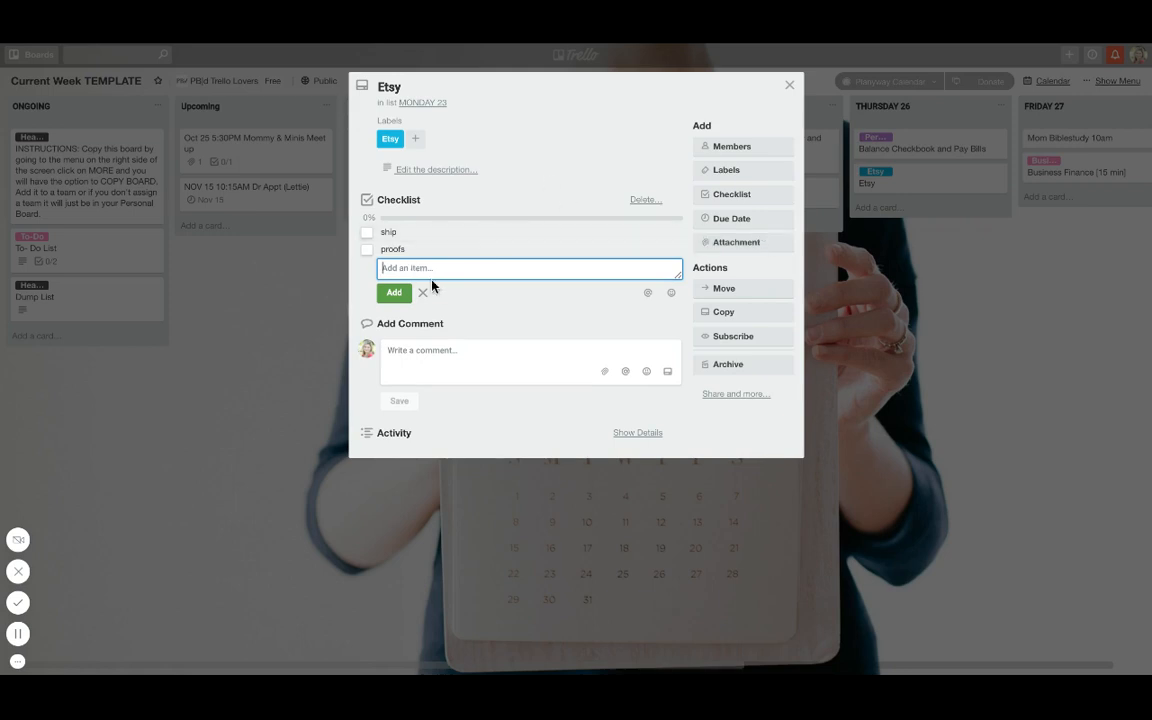
pyautogui.click(367, 232)
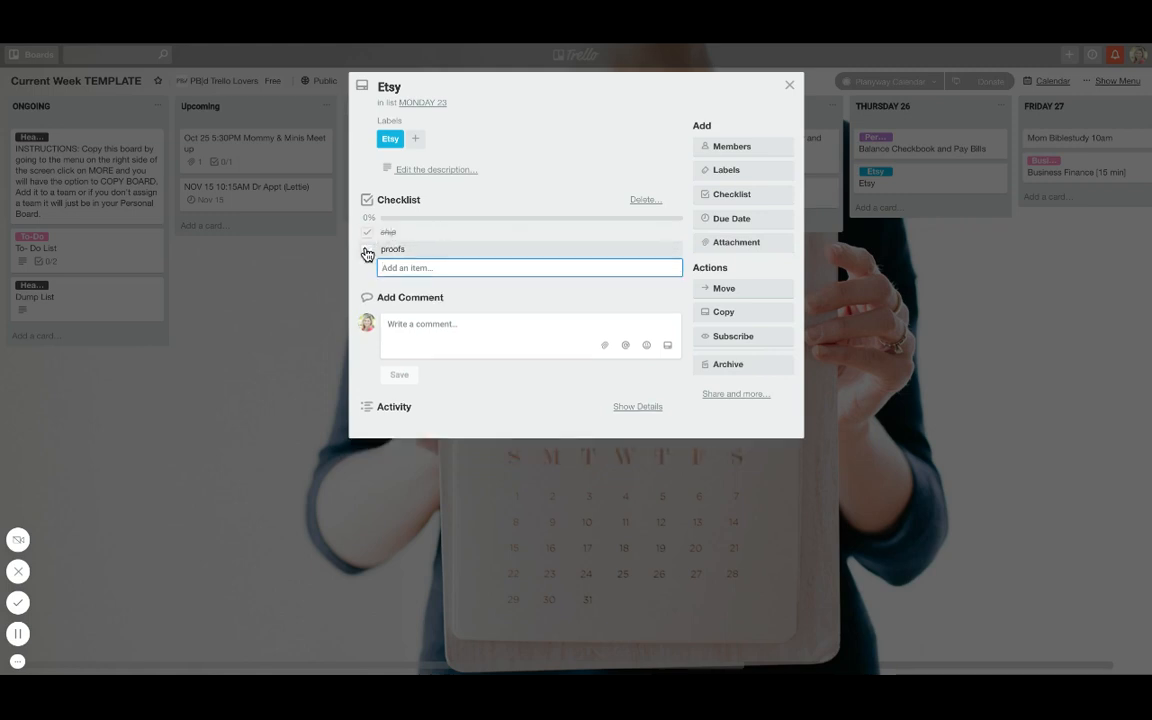
pyautogui.click(367, 249)
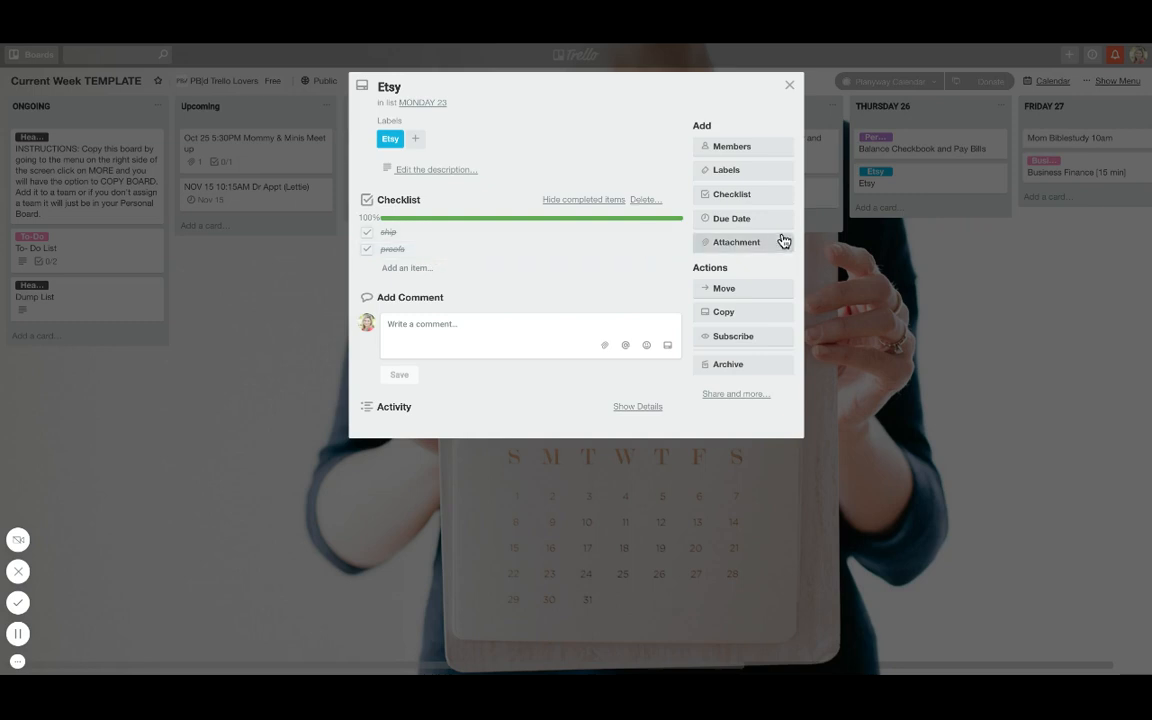
# Step: Copy the MONDAY 23 Etsy card with its checklist and label to position 3 of the THURSDAY 26 list, and close the card
pyautogui.click(753, 316)
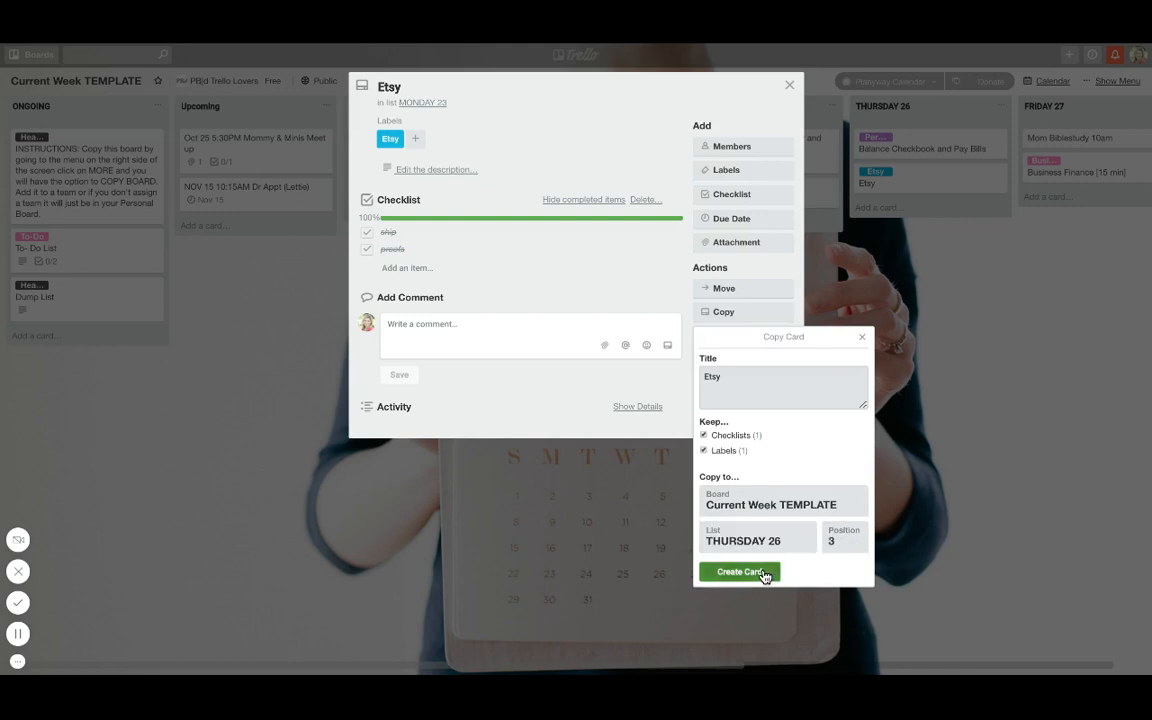
pyautogui.click(769, 572)
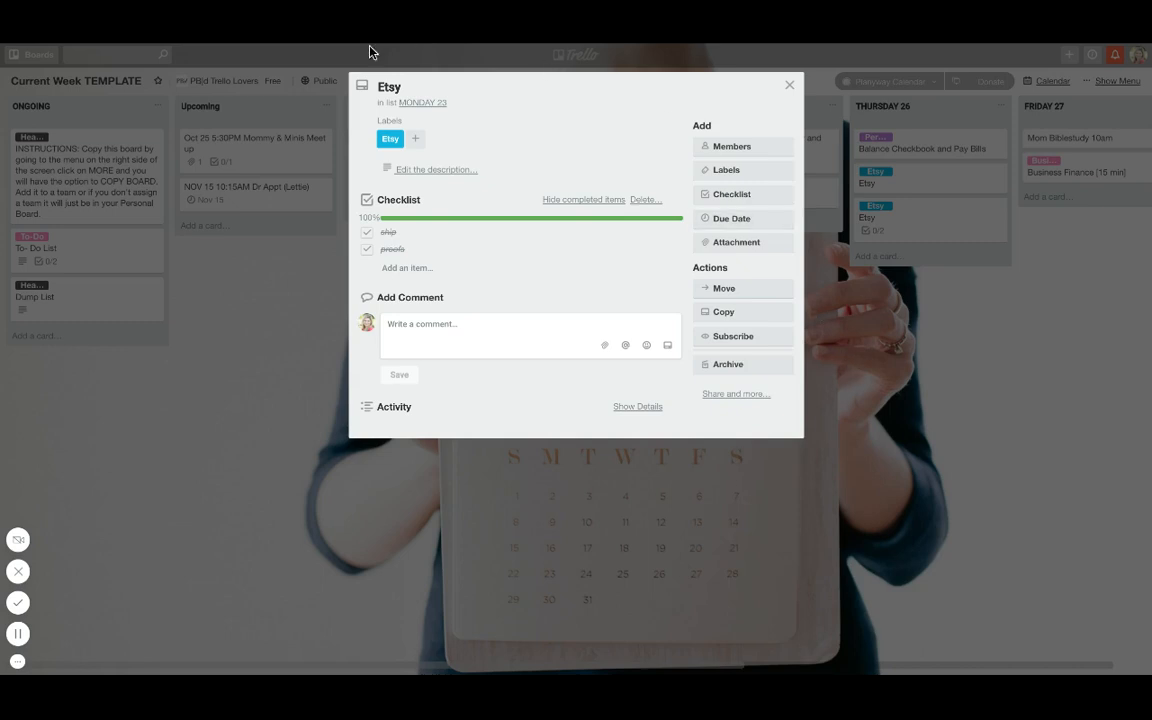
pyautogui.click(836, 381)
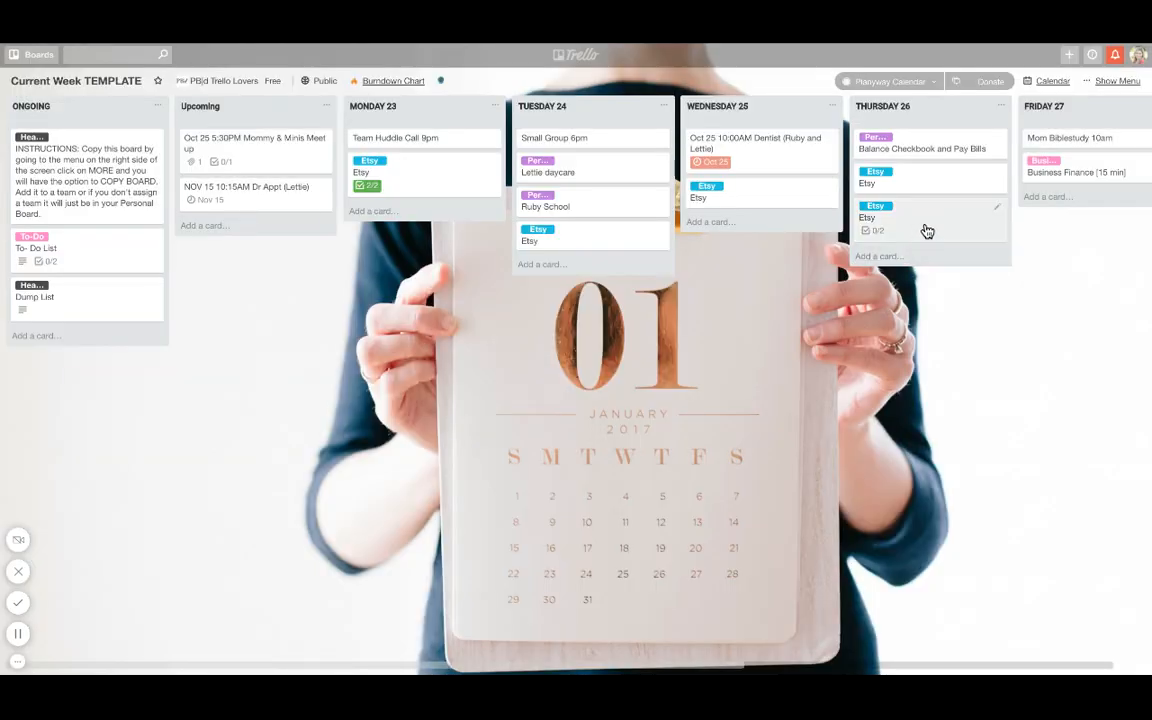
# Step: Archive the duplicate Etsy card with the checklist in the THURSDAY 26 list
pyautogui.moveTo(926, 229)
pyautogui.mouseDown()
pyautogui.moveTo(923, 134)
pyautogui.moveTo(926, 257)
pyautogui.moveTo(926, 235)
pyautogui.mouseUp()
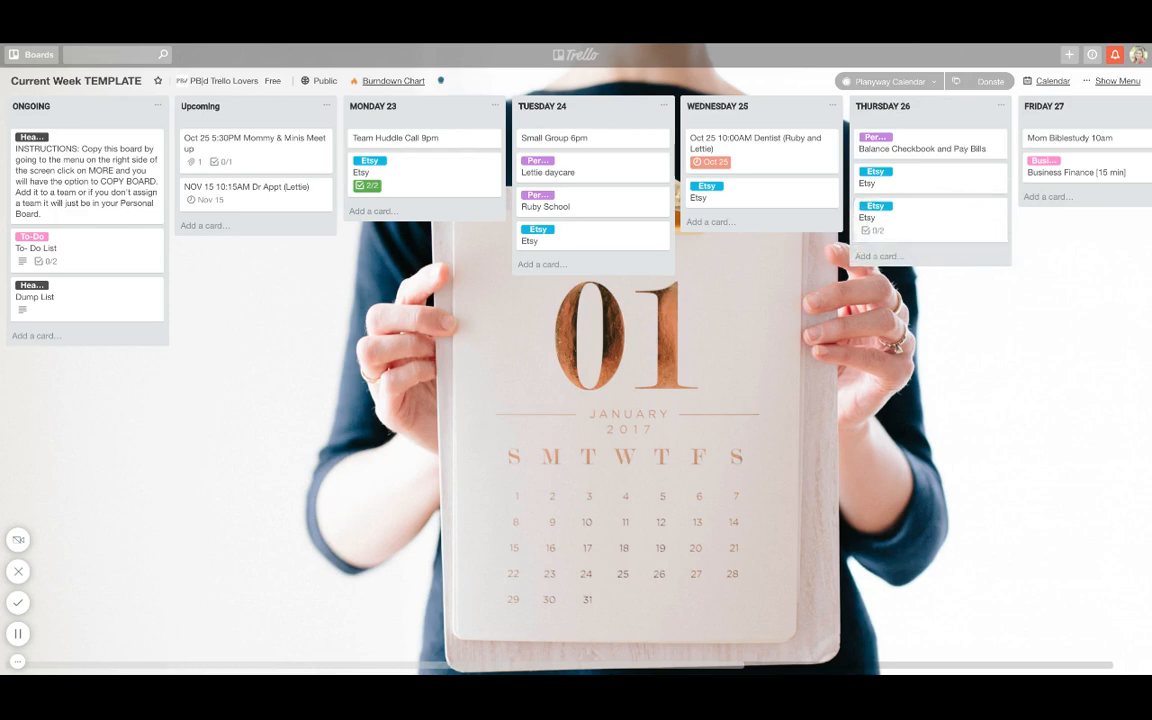
pyautogui.click(1001, 212)
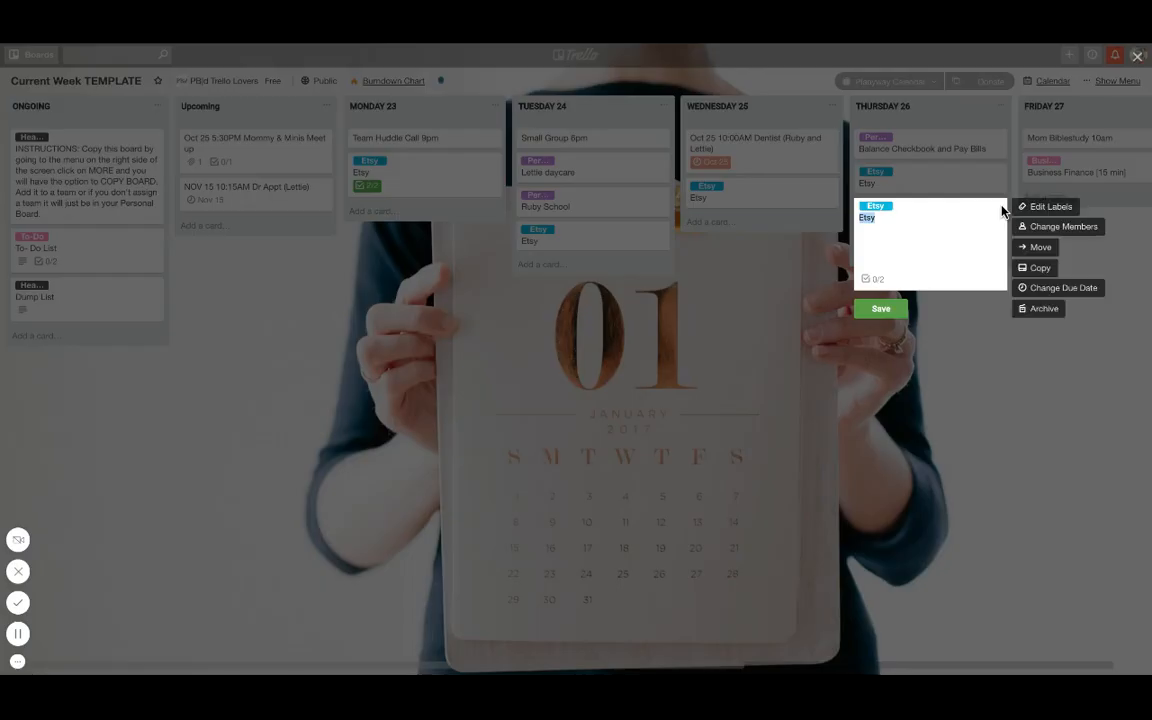
pyautogui.click(1040, 309)
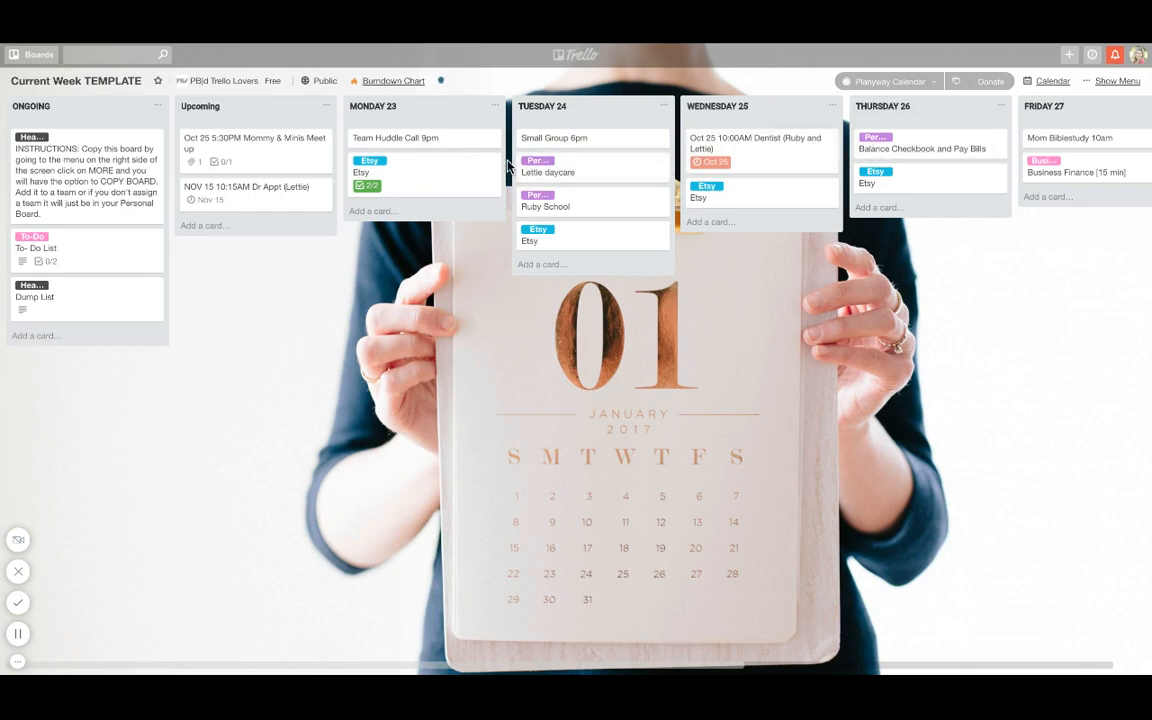
pyautogui.hscroll(5, 718, 170)
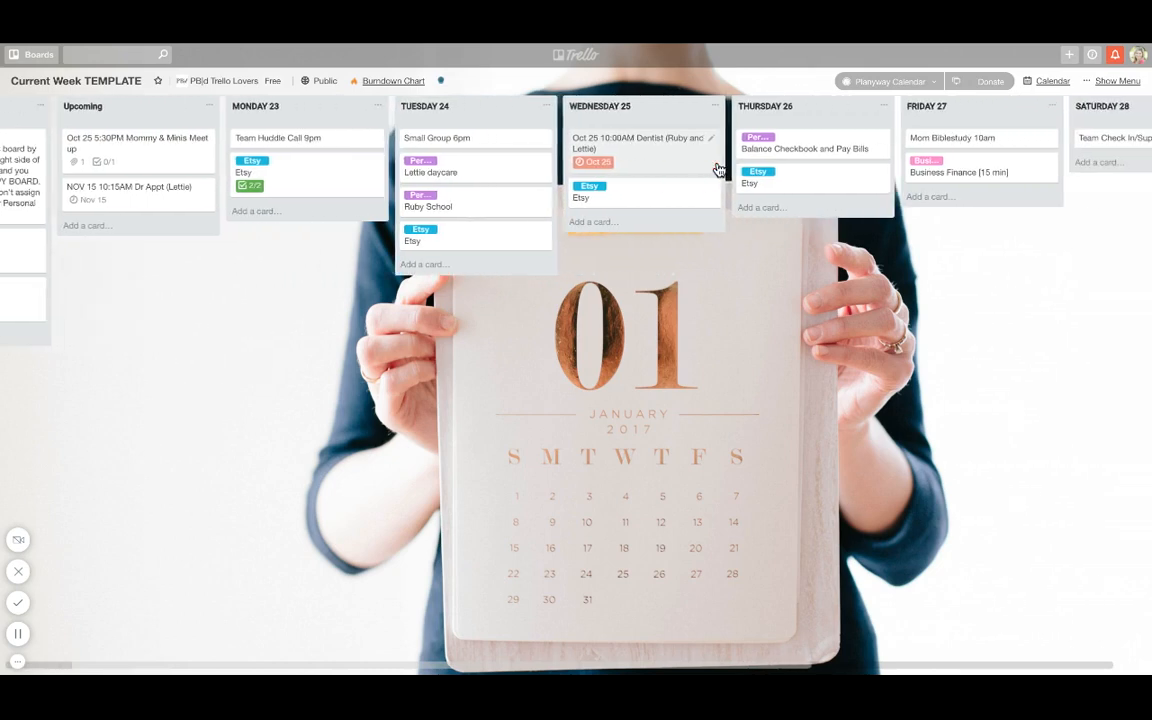
pyautogui.hscroll(4, 642, 164)
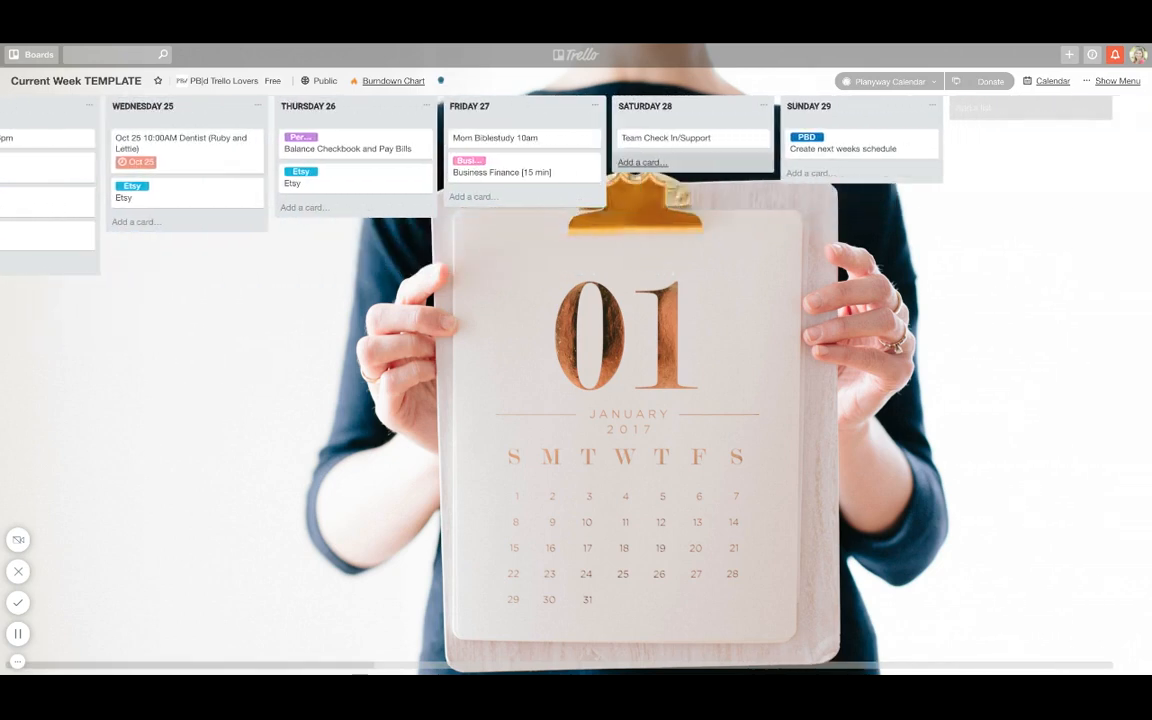
# Step: Move the MONDAY 23 list to the end of the board after SUNDAY 29 and rename it MONDAY 24
pyautogui.hscroll(-5, 620, 162)
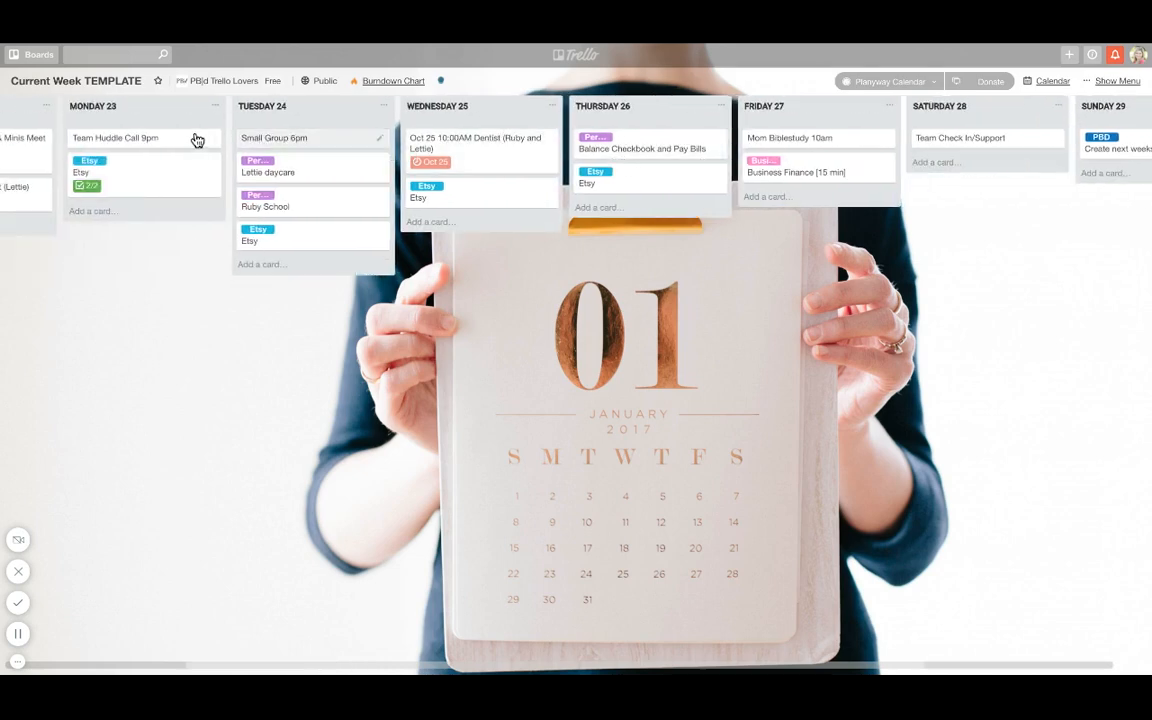
pyautogui.moveTo(159, 116); pyautogui.dragTo(908, 122)
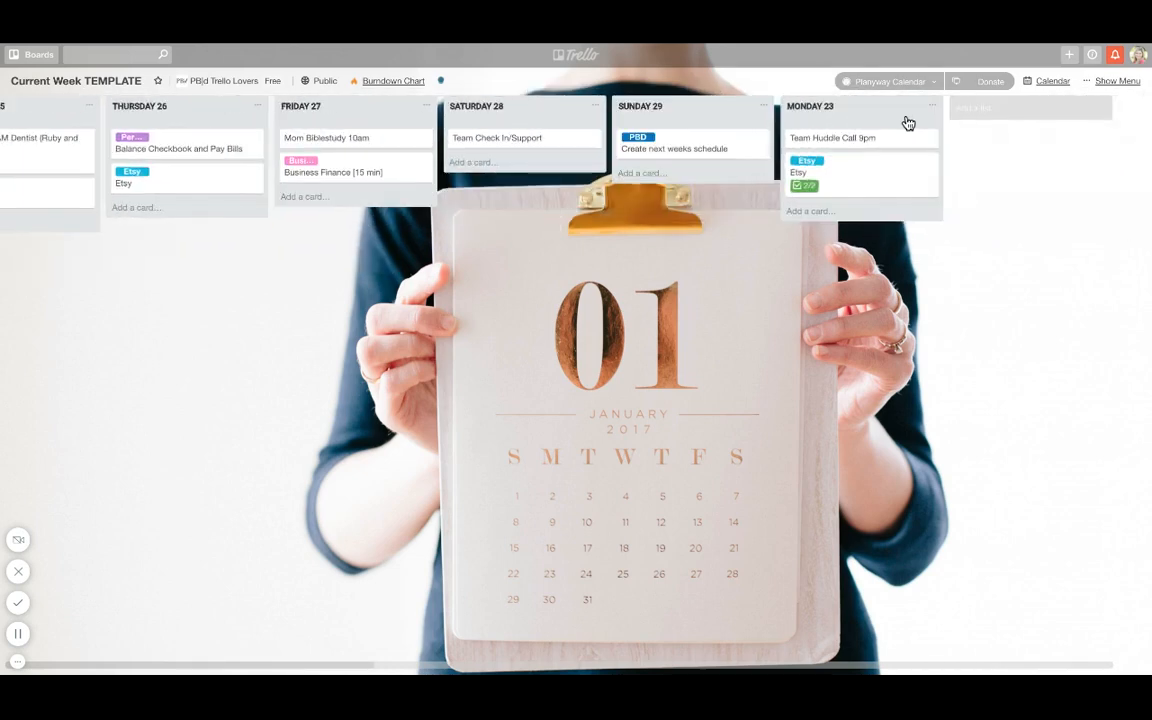
pyautogui.click(846, 106)
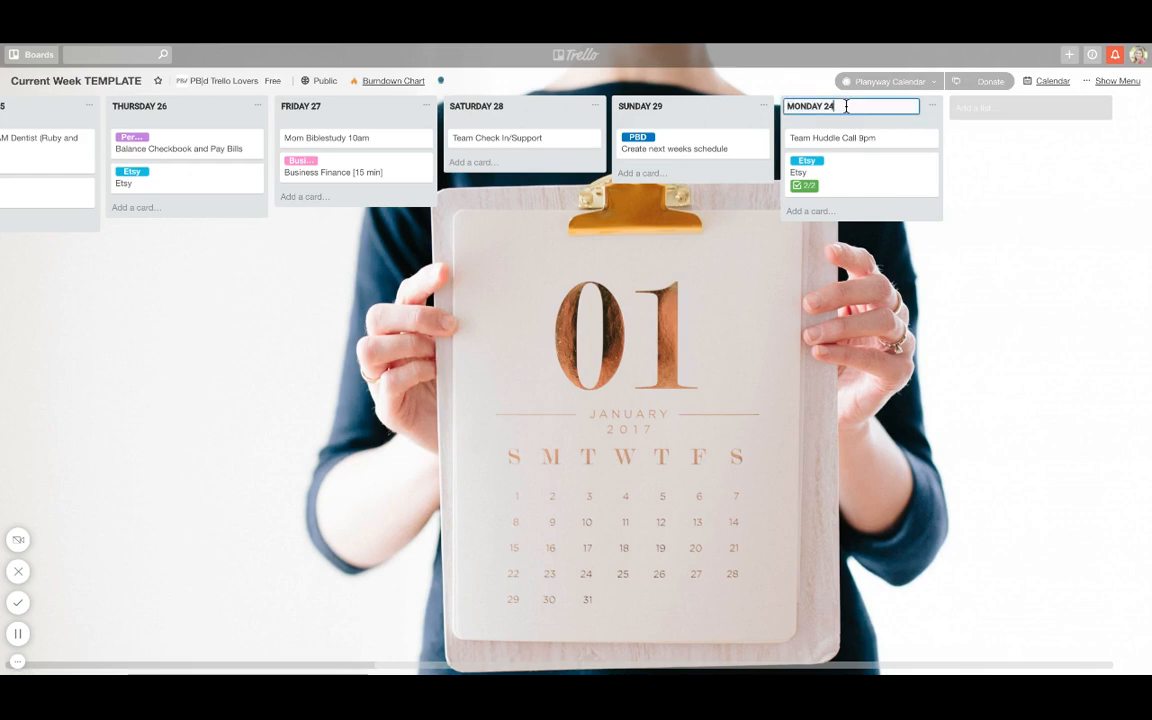
pyautogui.press('BackSpace')
pyautogui.write('4')
pyautogui.press('Return')
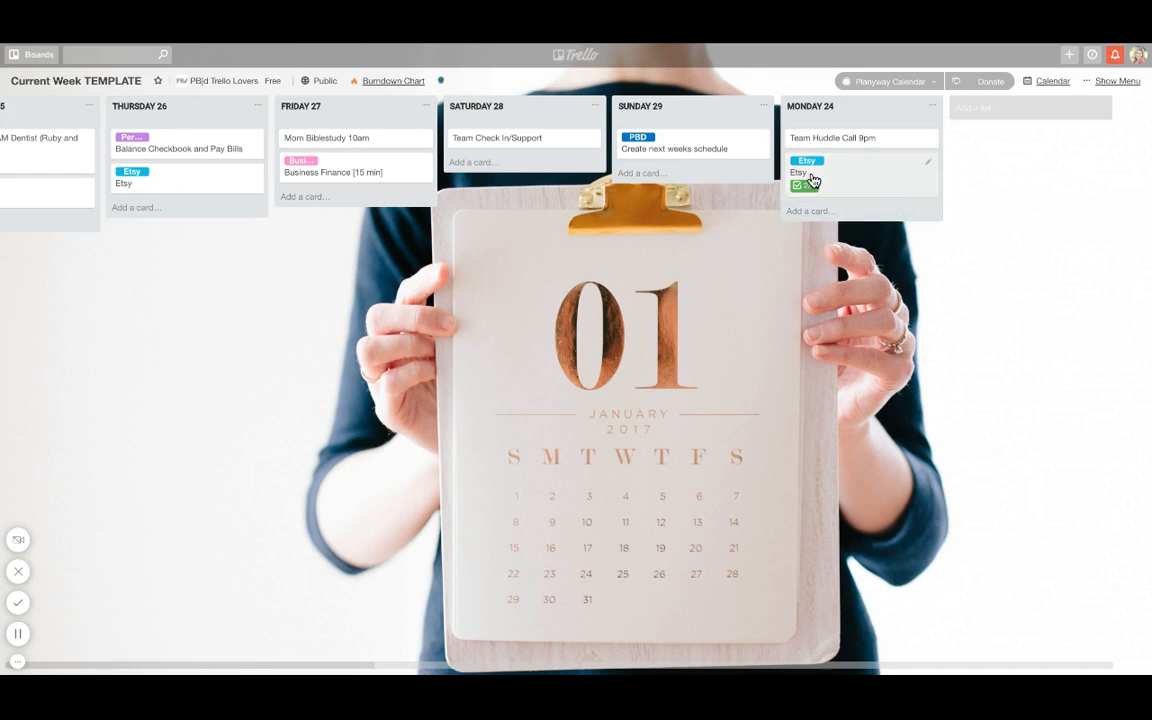
# Step: Check off "Call the bank" and "find debit card" on the To-Do List card, hide the completed items, and close the card
pyautogui.hscroll(-1, 516, 147)
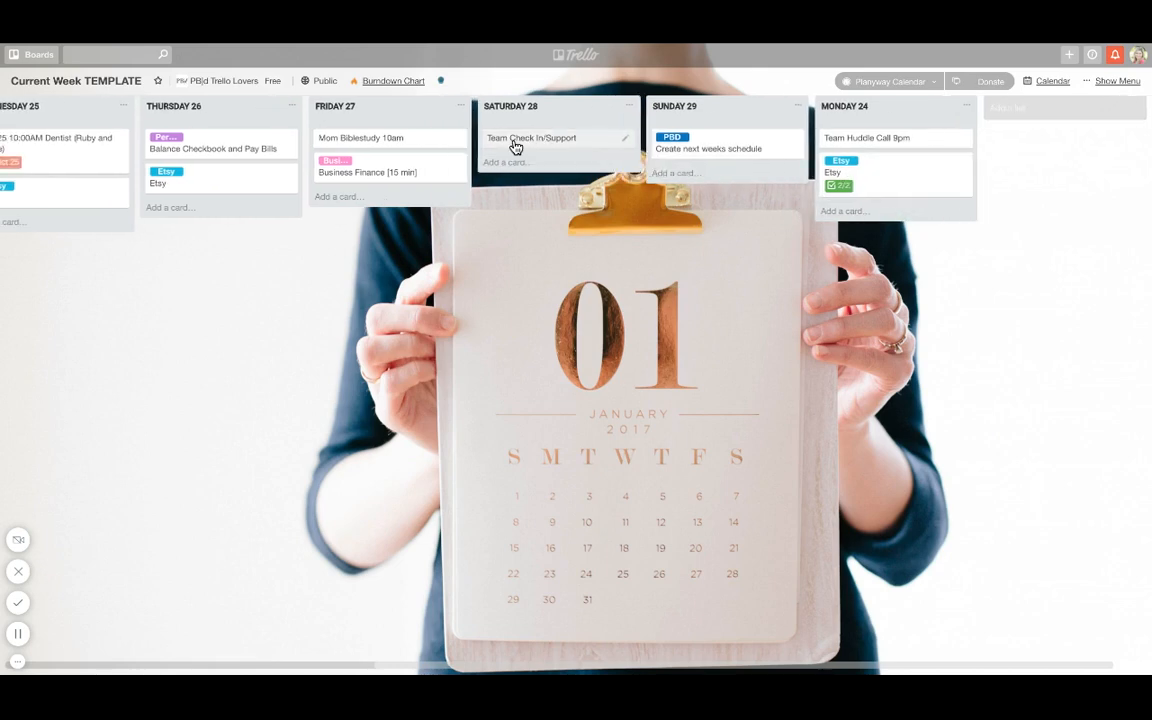
pyautogui.hscroll(-10, 516, 147)
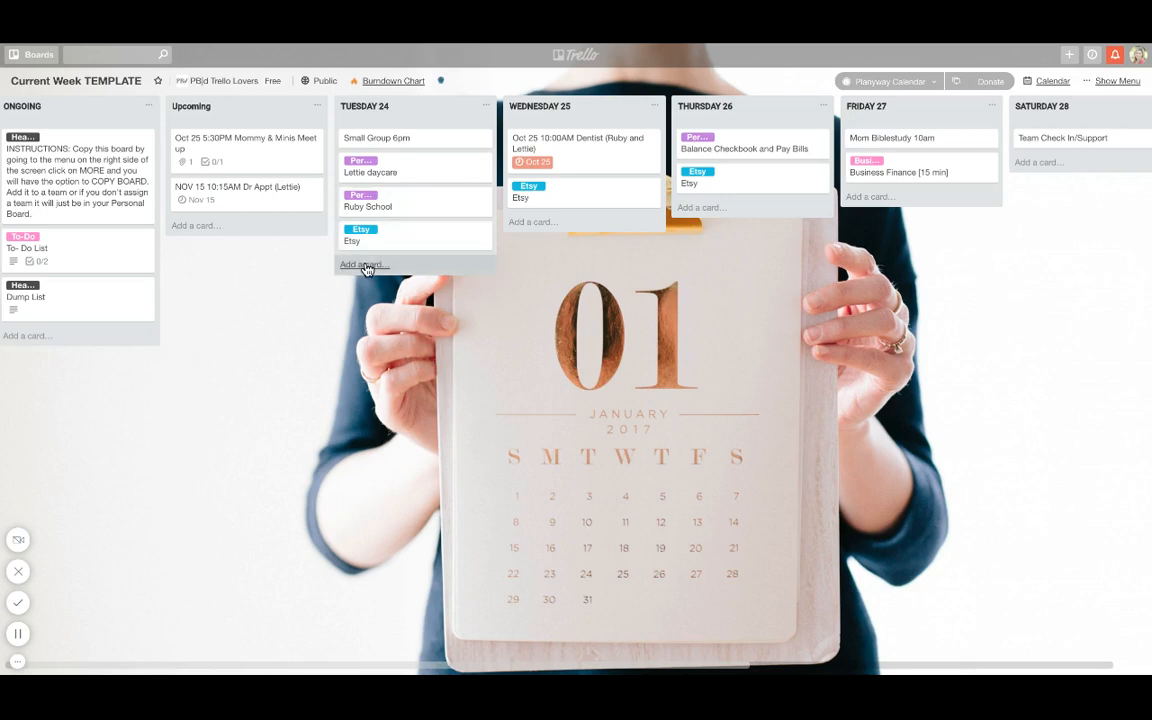
pyautogui.click(103, 259)
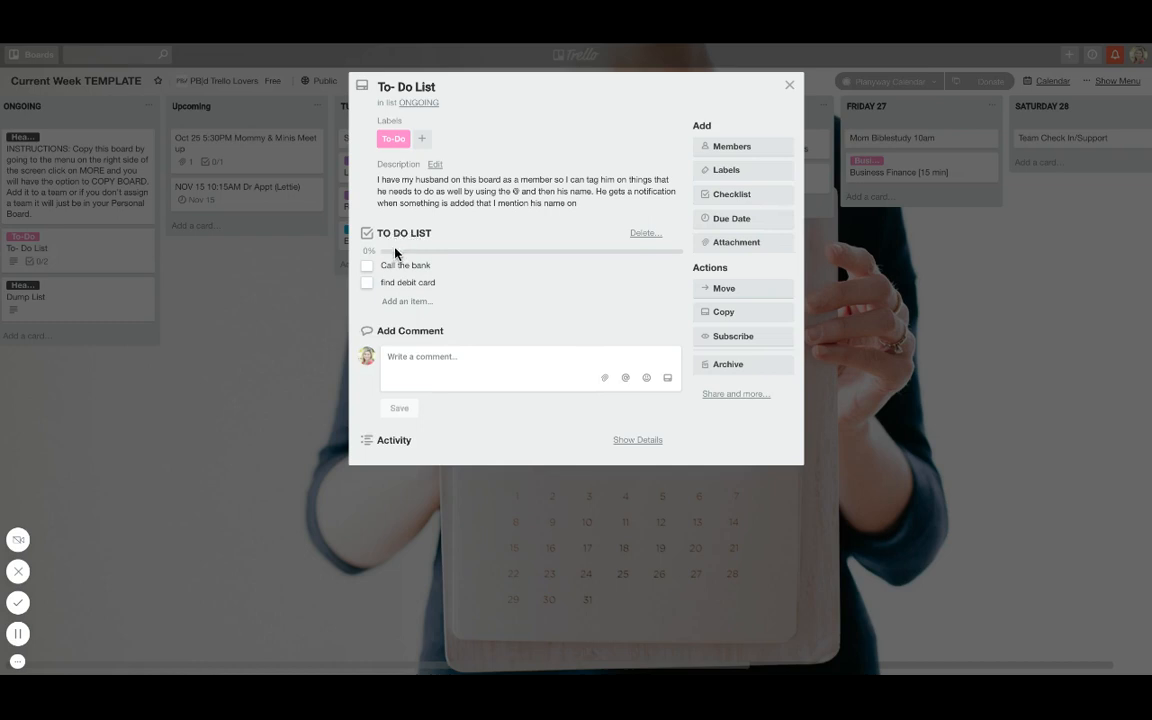
pyautogui.click(367, 267)
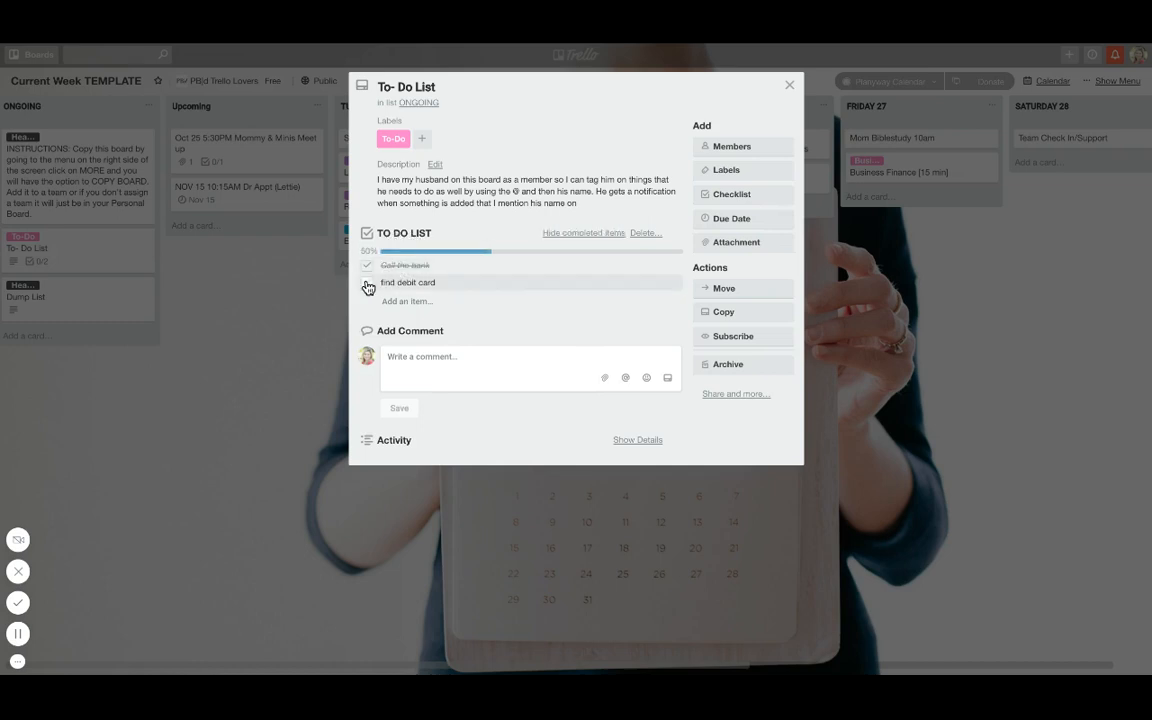
pyautogui.click(367, 284)
pyautogui.click(589, 234)
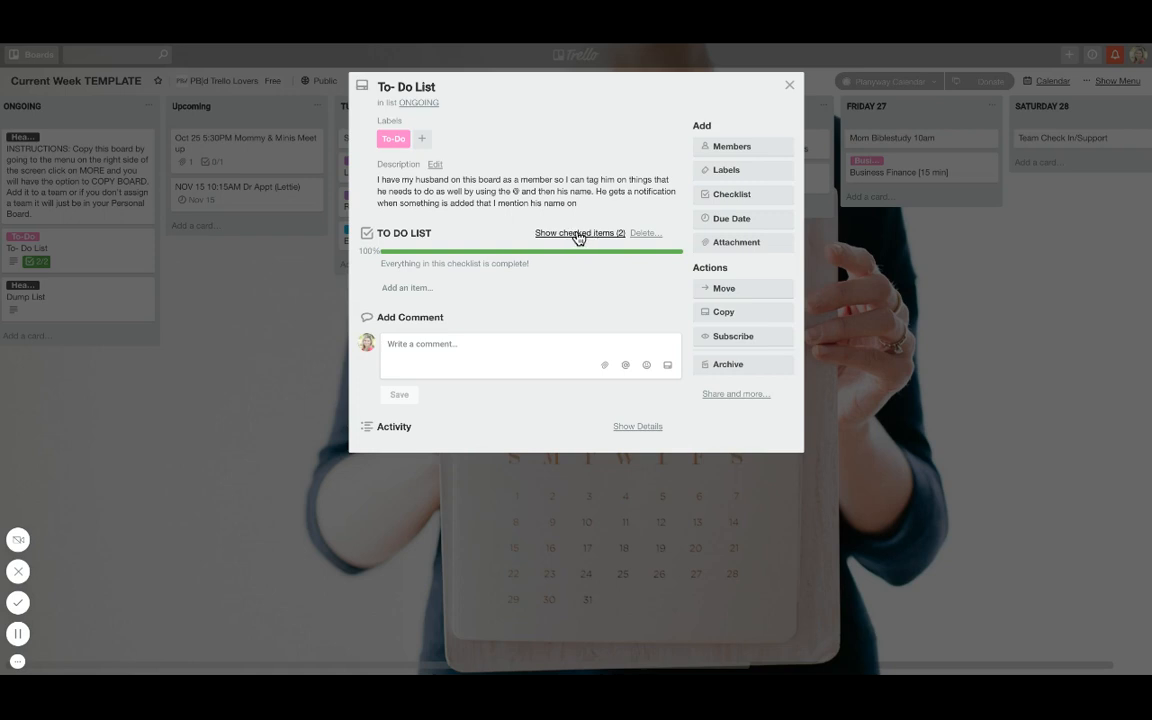
pyautogui.click(790, 86)
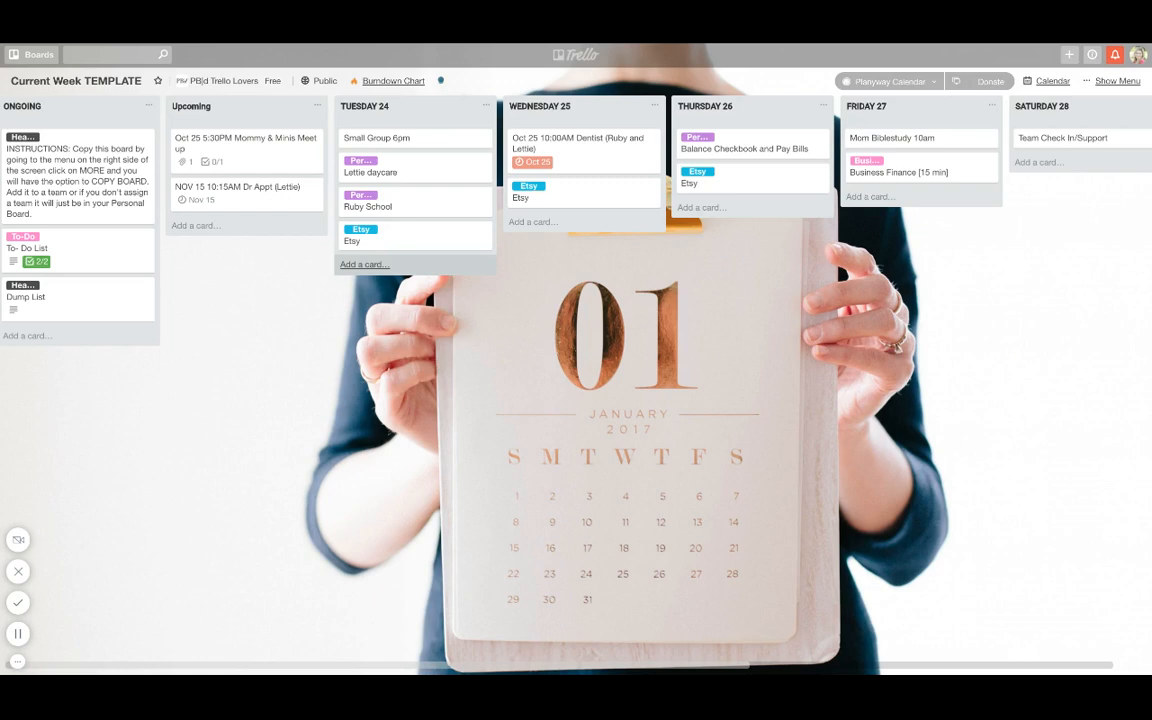
# Step: Add a card titled "Grocery Store" at the end of the TUESDAY 24 list
pyautogui.click(385, 264)
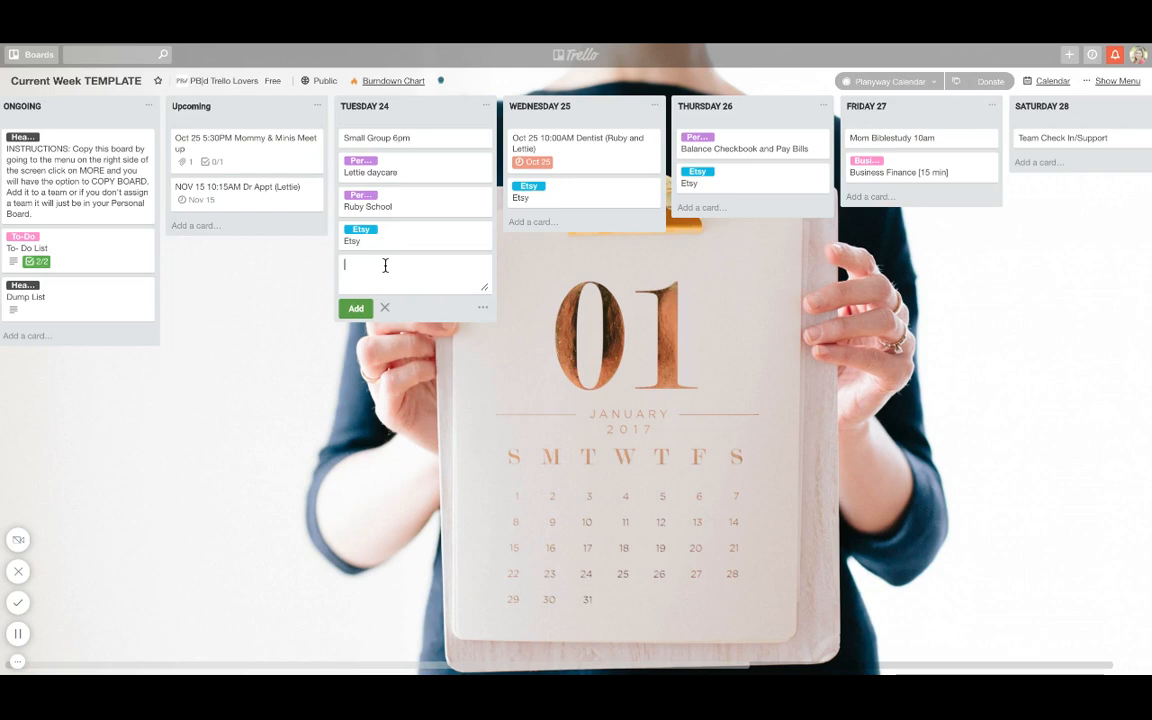
pyautogui.write('C')
pyautogui.write('rocery')
pyautogui.write(' Store')
pyautogui.press('Return')
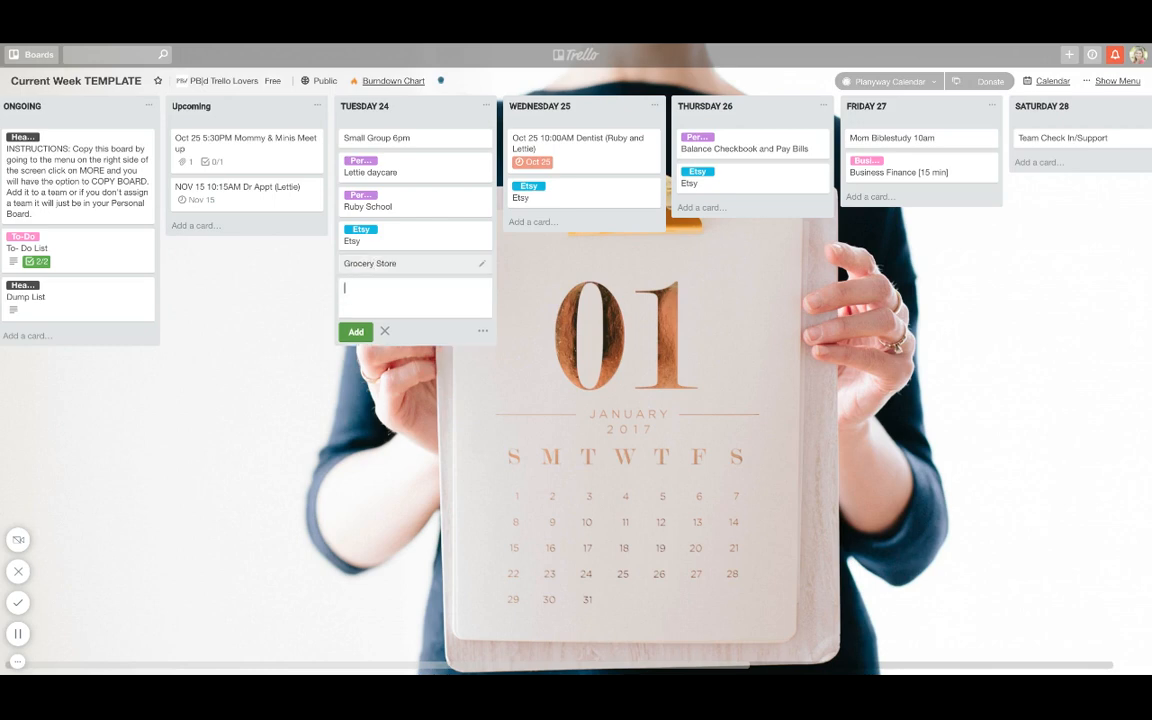
# Step: Add a checklist with the items "apples" and "bread" to the Grocery Store card and close the card
pyautogui.click(424, 266)
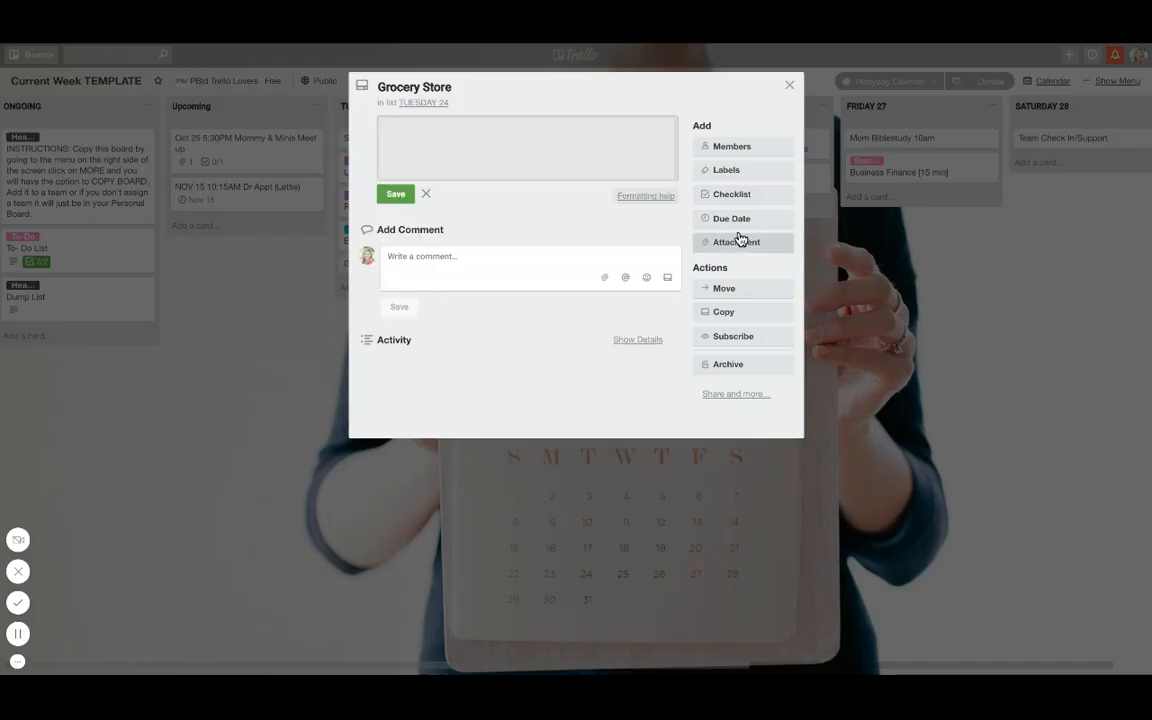
pyautogui.click(745, 197)
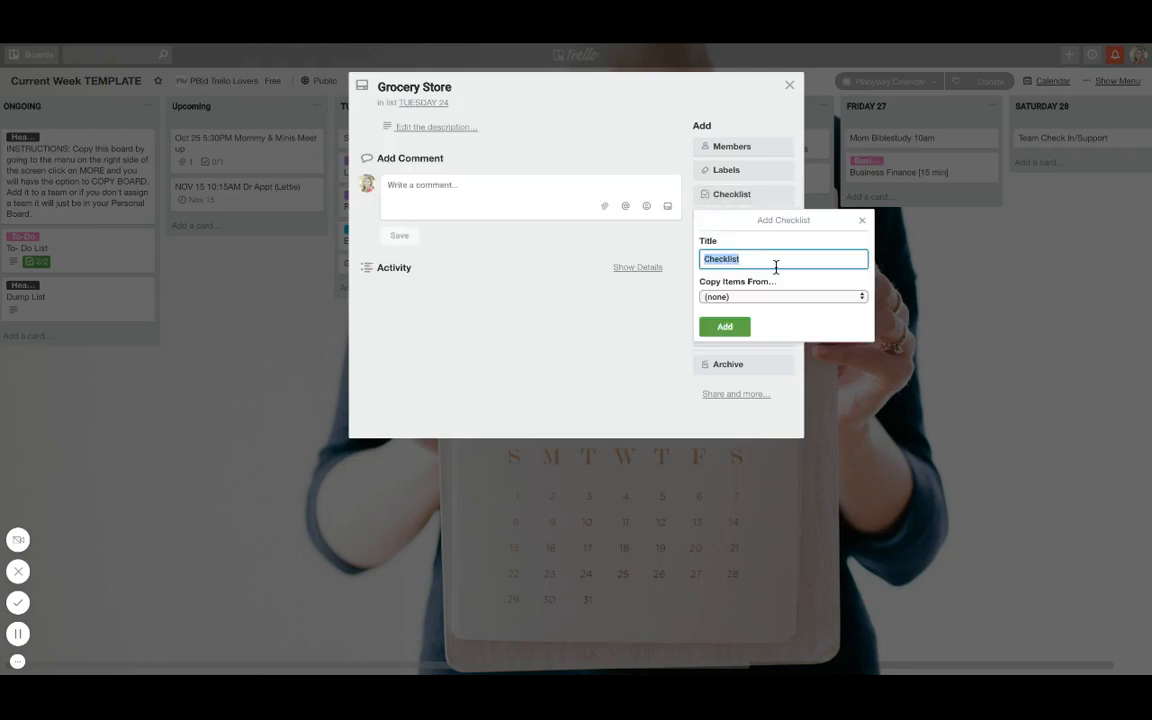
pyautogui.press('Return')
pyautogui.write('a')
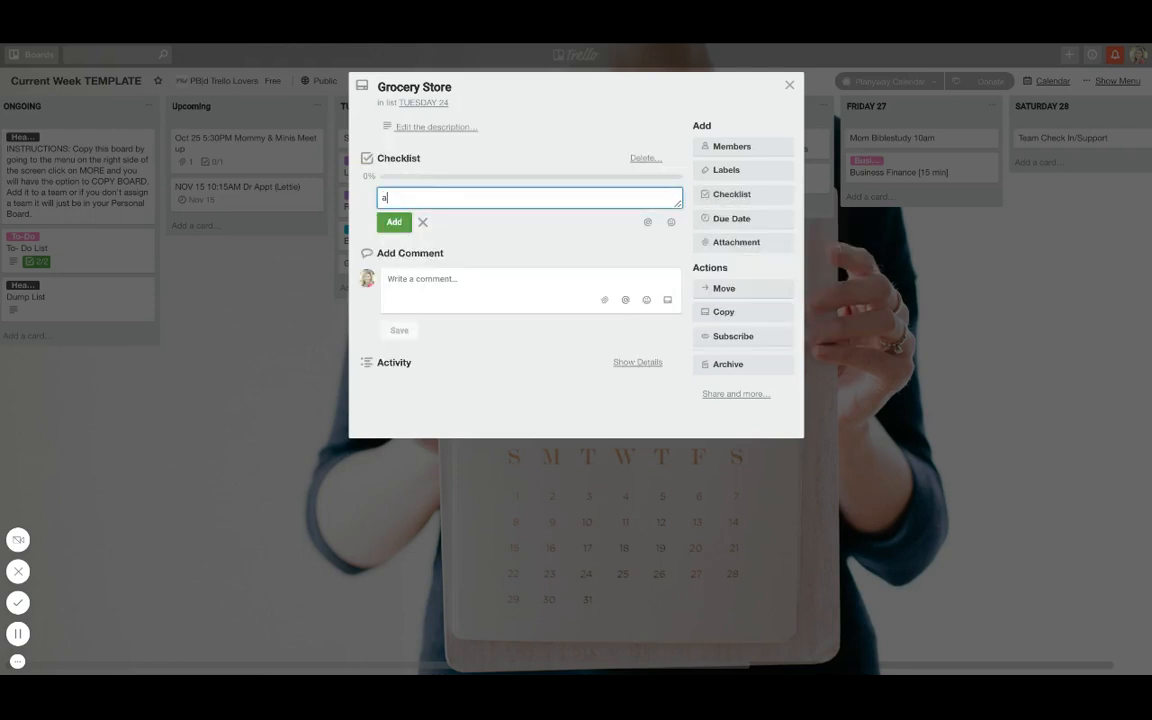
pyautogui.write('pples')
pyautogui.press('Return')
pyautogui.write('brea')
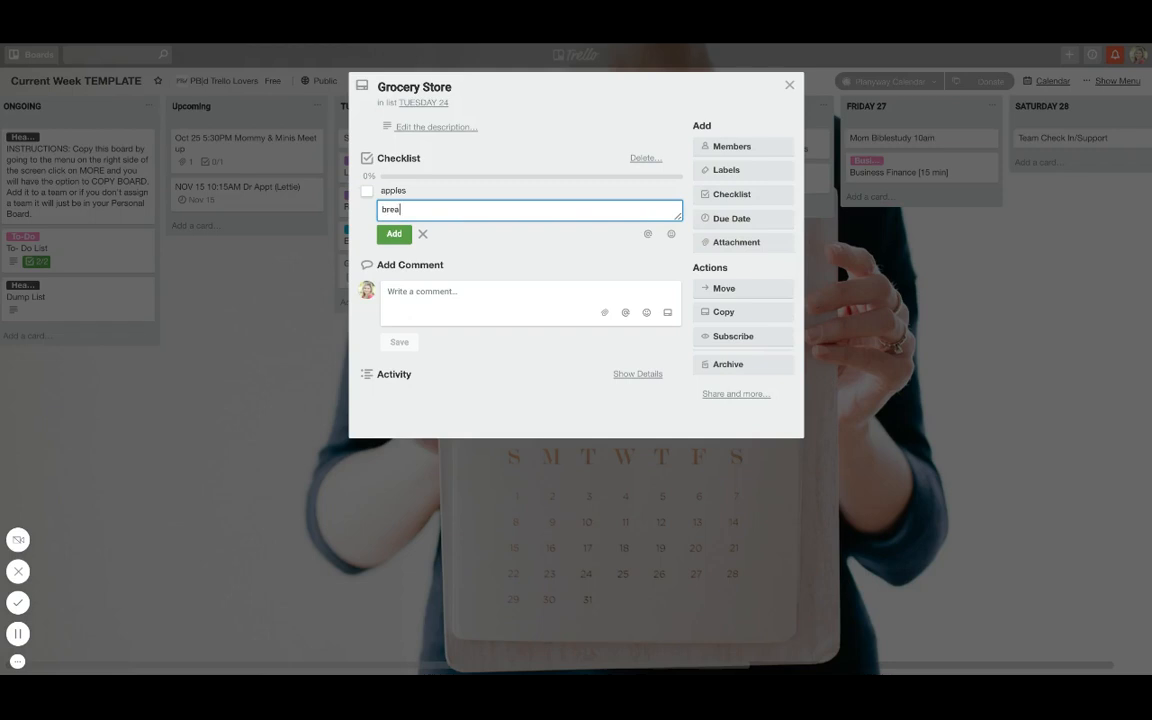
pyautogui.write('d')
pyautogui.press('Return')
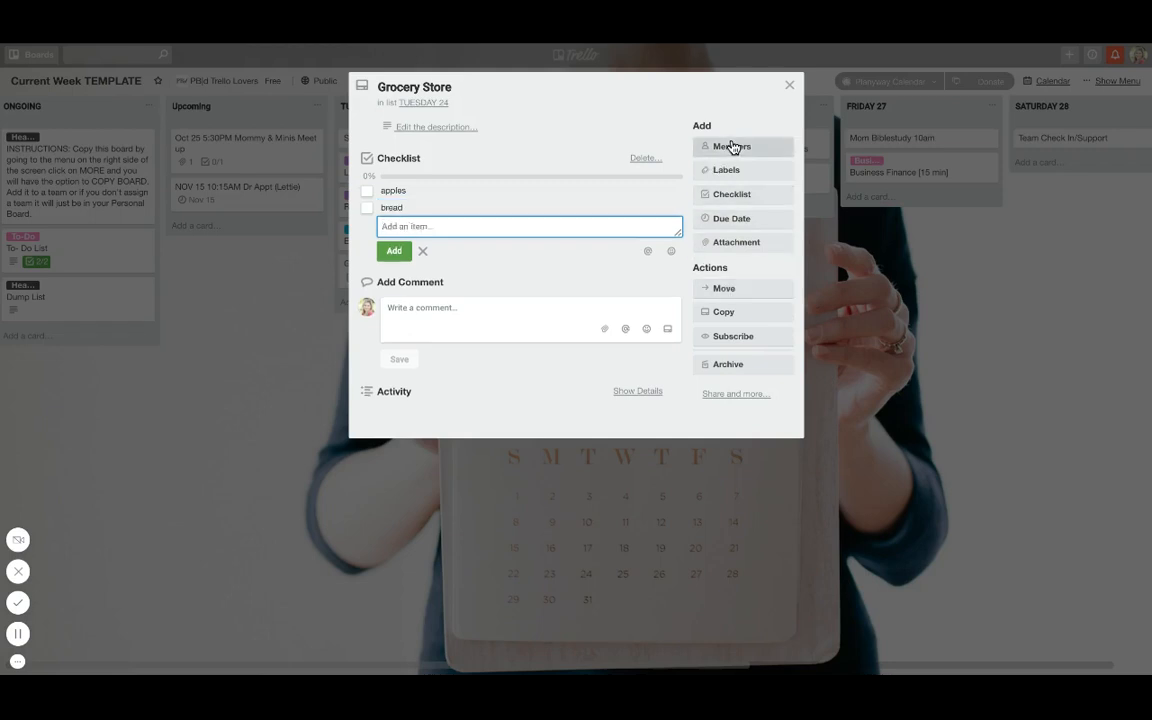
pyautogui.click(790, 88)
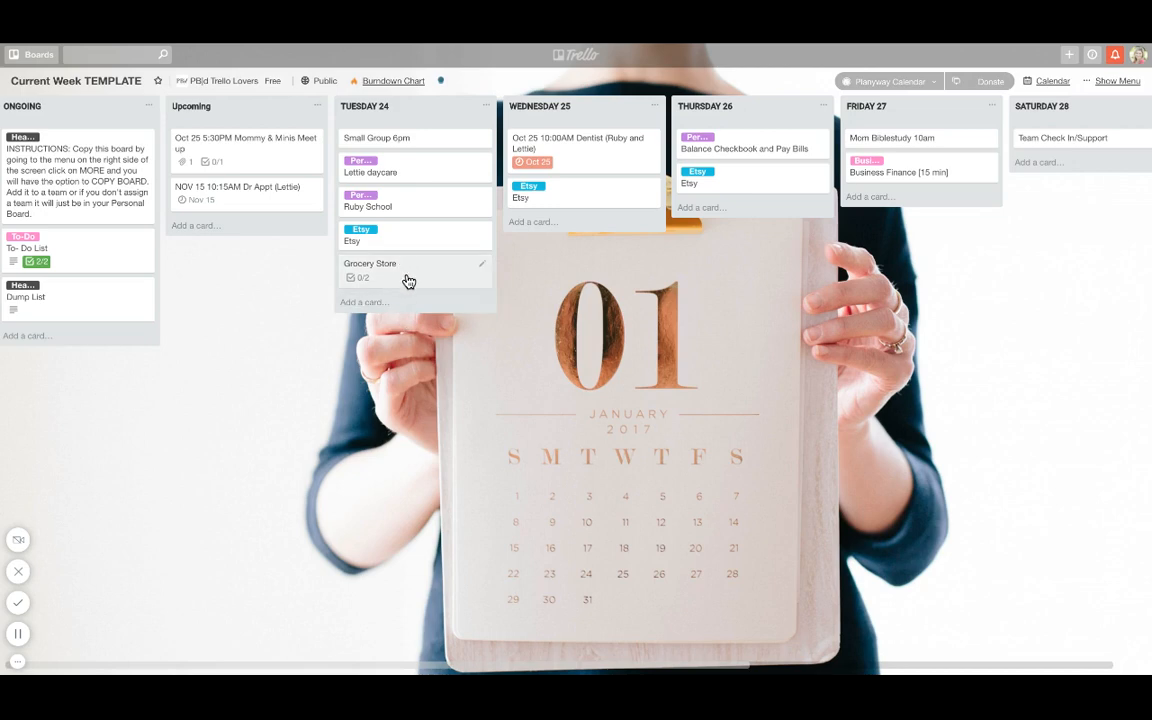
# Step: Move the Grocery Store card to the end of the WEDNESDAY 25 list and back to the end of TUESDAY 24
pyautogui.moveTo(409, 281); pyautogui.dragTo(548, 244)
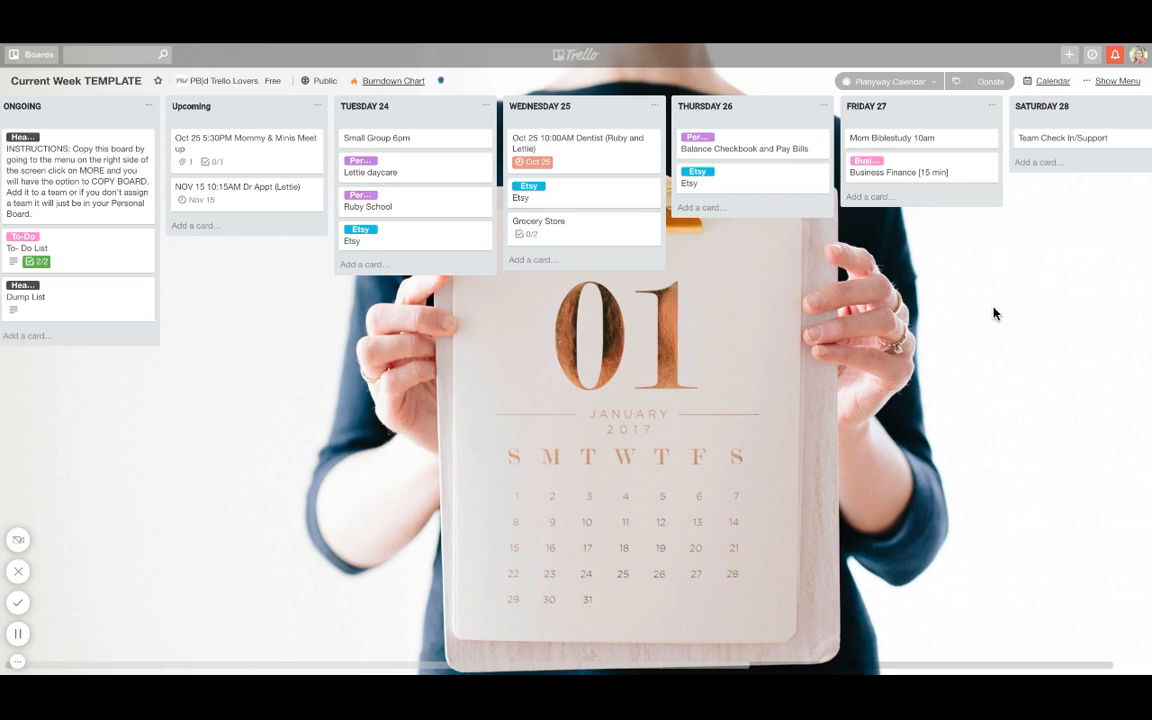
pyautogui.moveTo(584, 234); pyautogui.dragTo(406, 268)
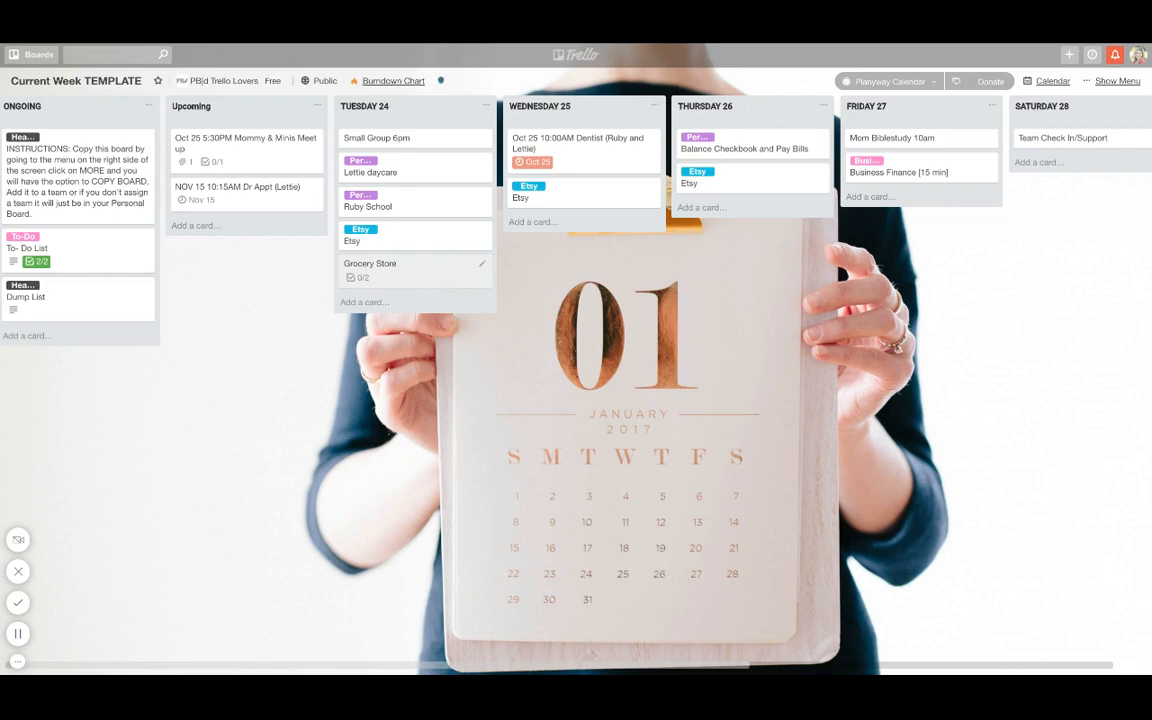
# Step: Search for "etsy" and post a comment linking the "Etsy orders" card on the TUESDAY 24 Etsy card
pyautogui.click(424, 240)
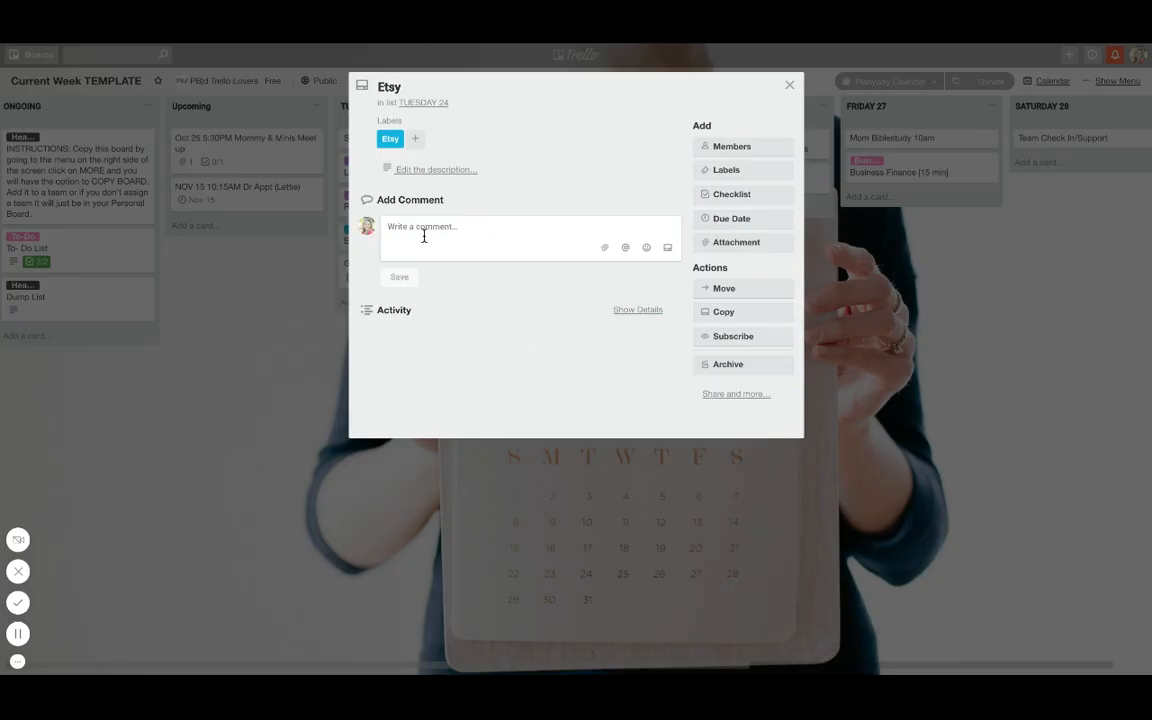
pyautogui.click(668, 250)
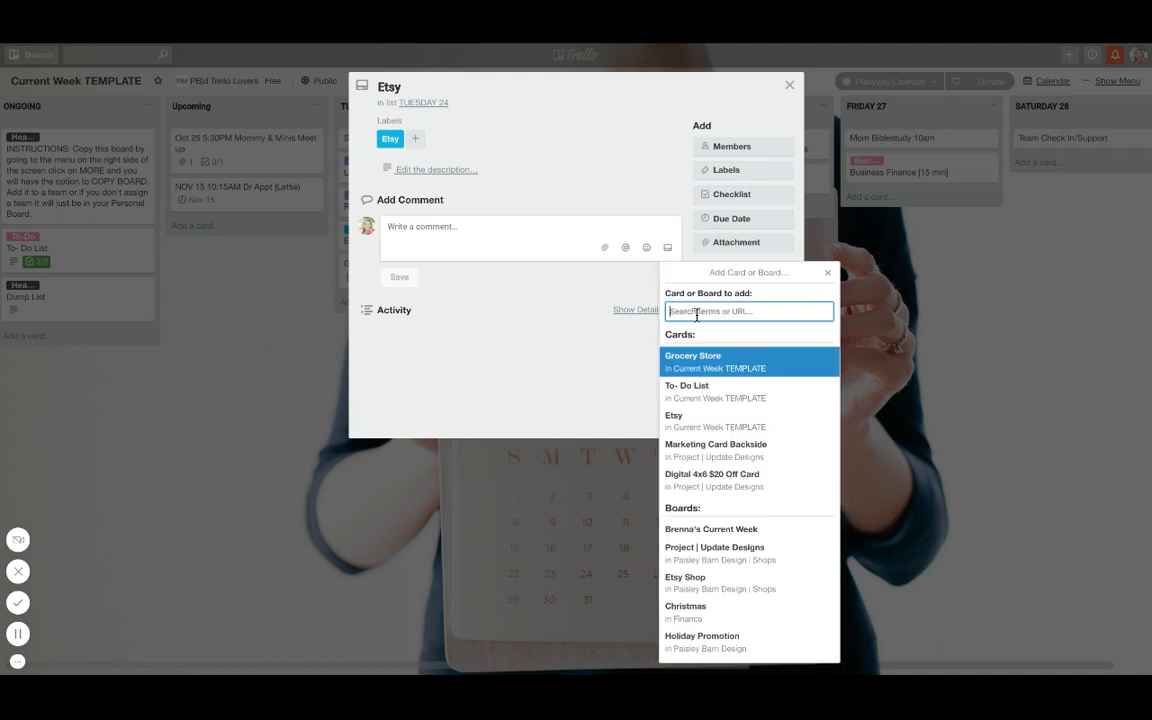
pyautogui.write('etsy')
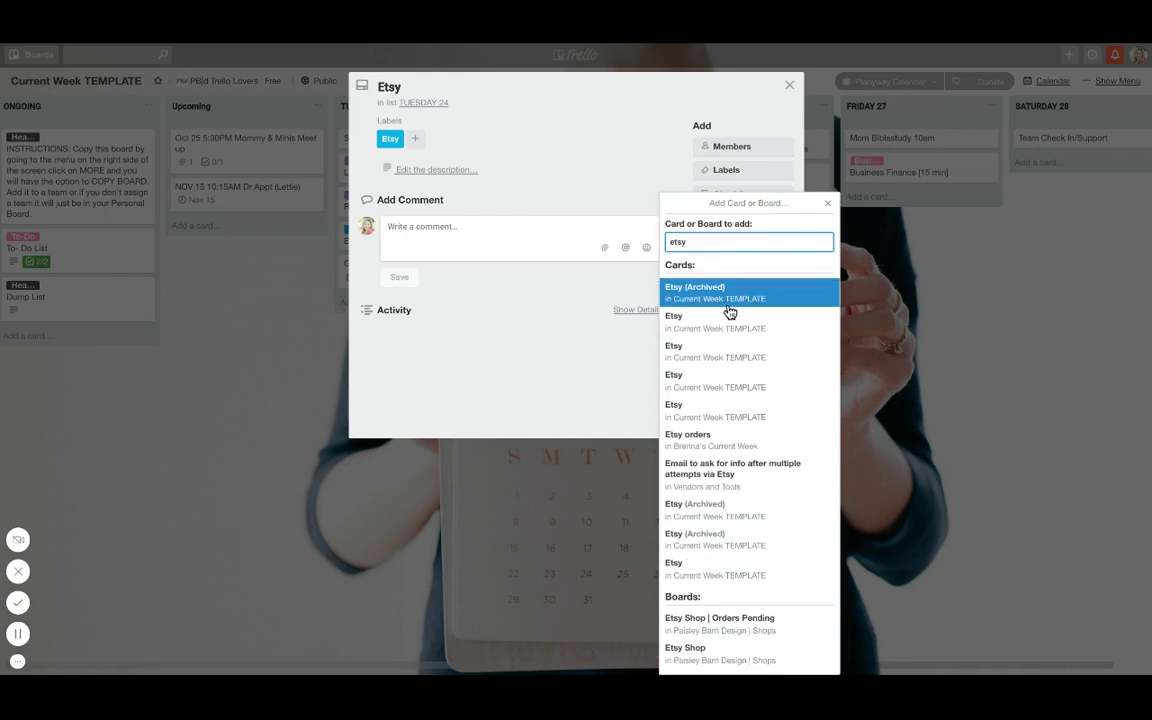
pyautogui.click(765, 441)
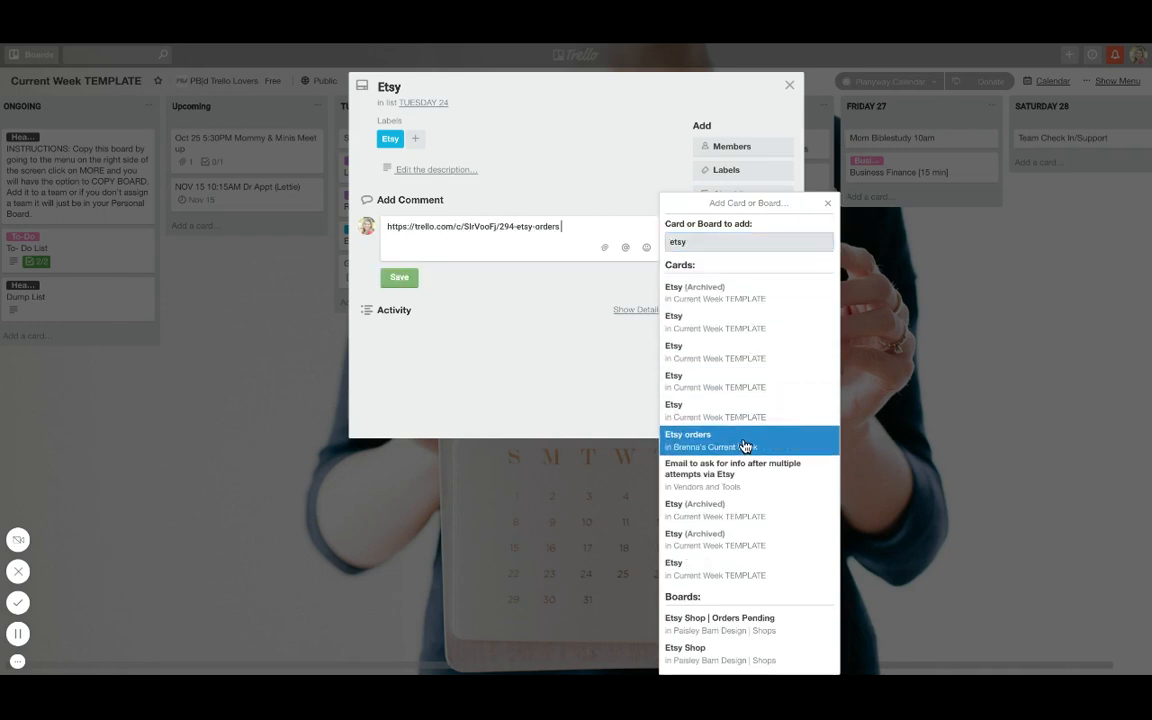
pyautogui.click(408, 284)
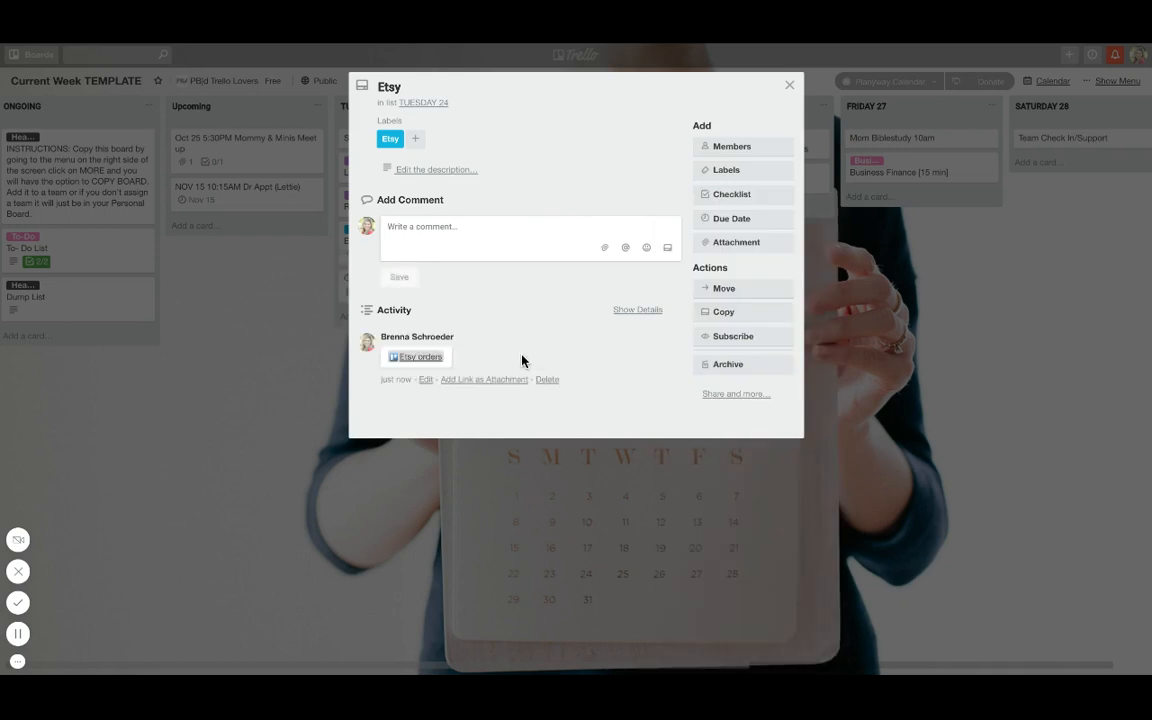
# Step: Attach the comment's Etsy orders link to the TUESDAY 24 Etsy card as a Trello attachment and close the card
pyautogui.click(499, 380)
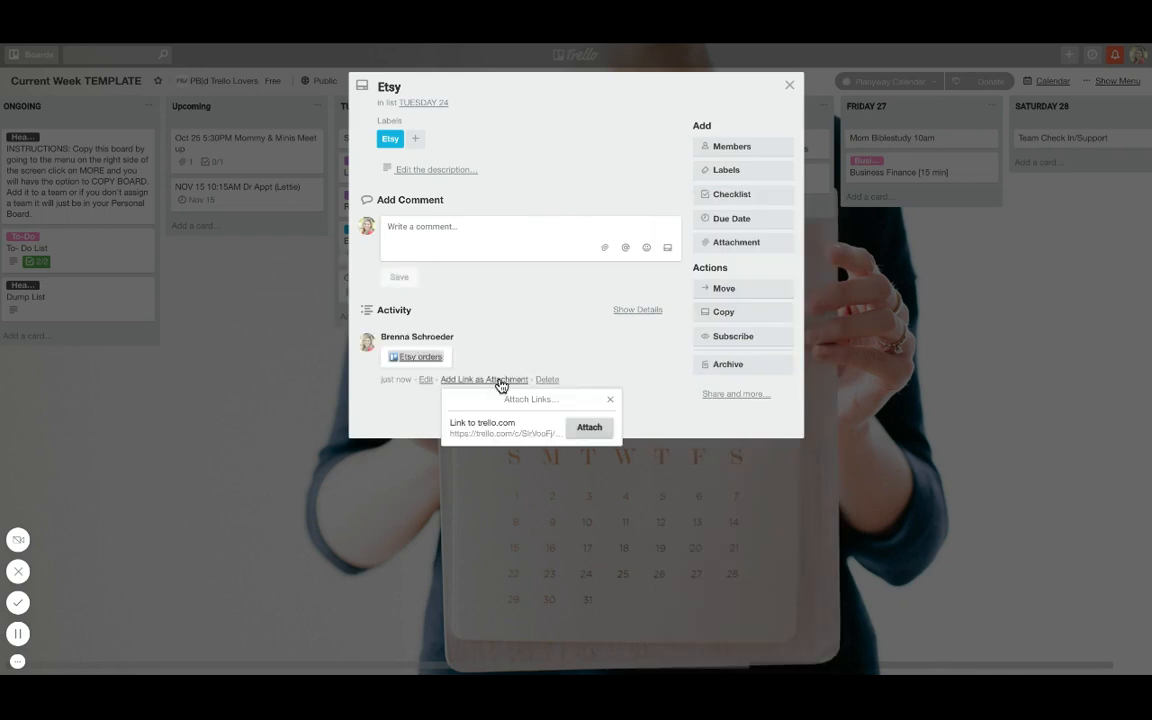
pyautogui.click(590, 428)
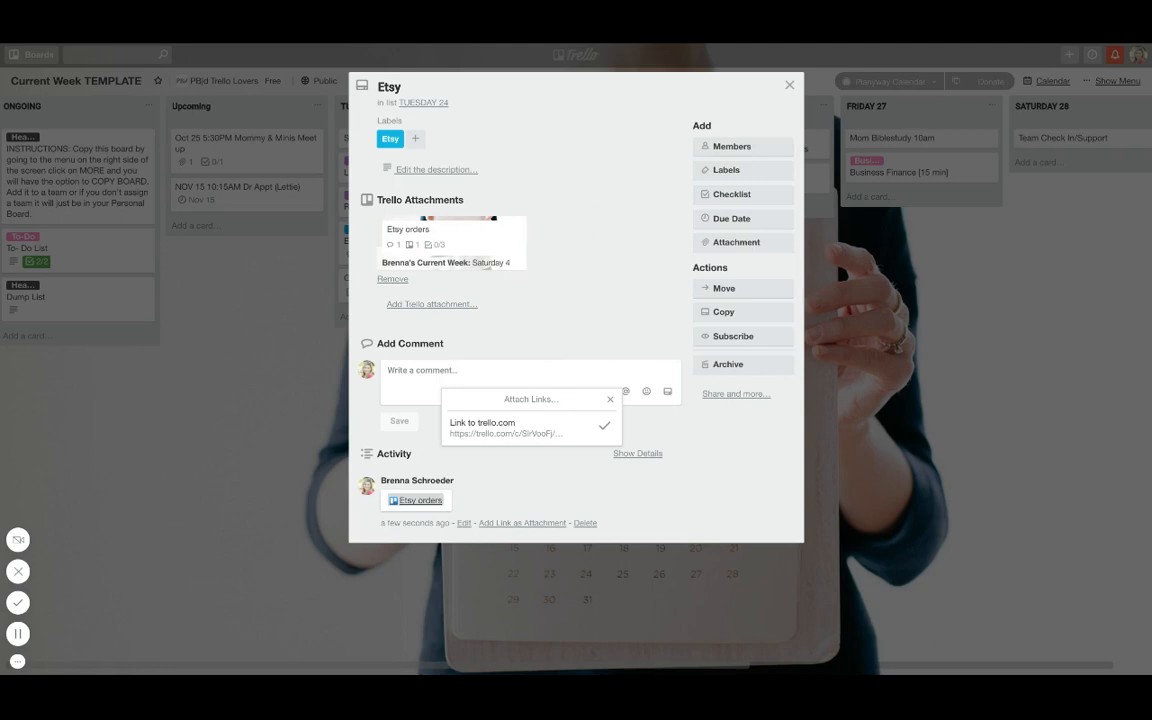
pyautogui.click(789, 88)
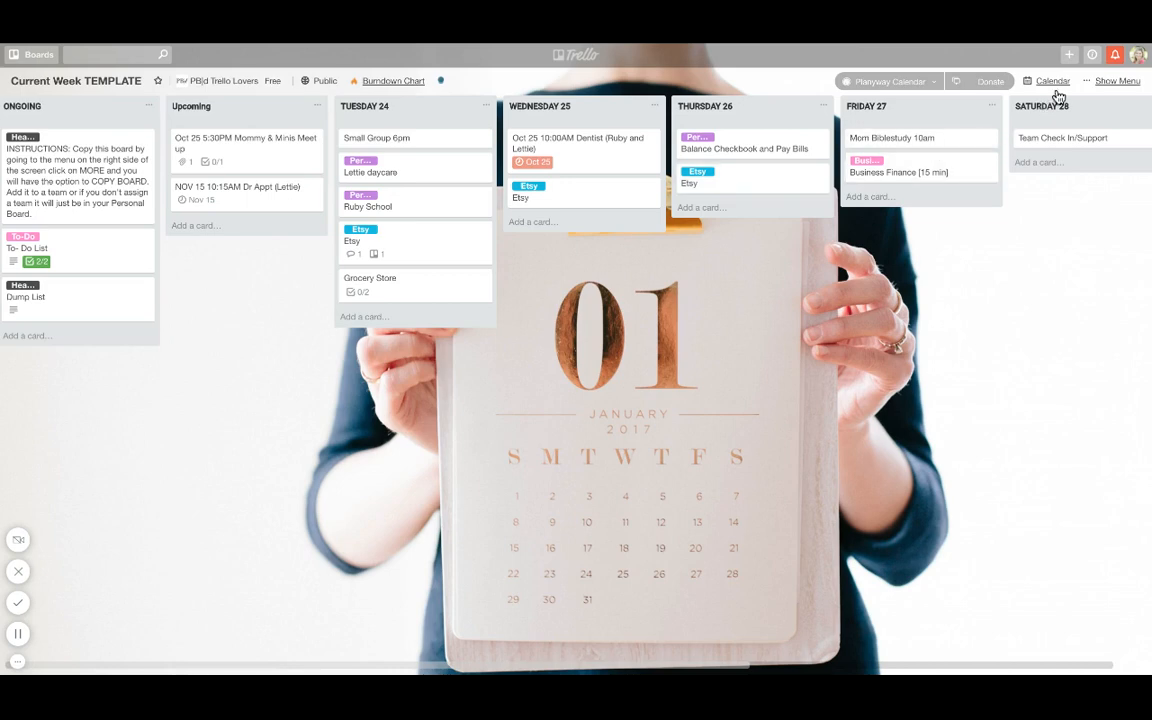
# Step: View the Close Board confirmation for the current board and dismiss it without closing the board
pyautogui.click(1110, 82)
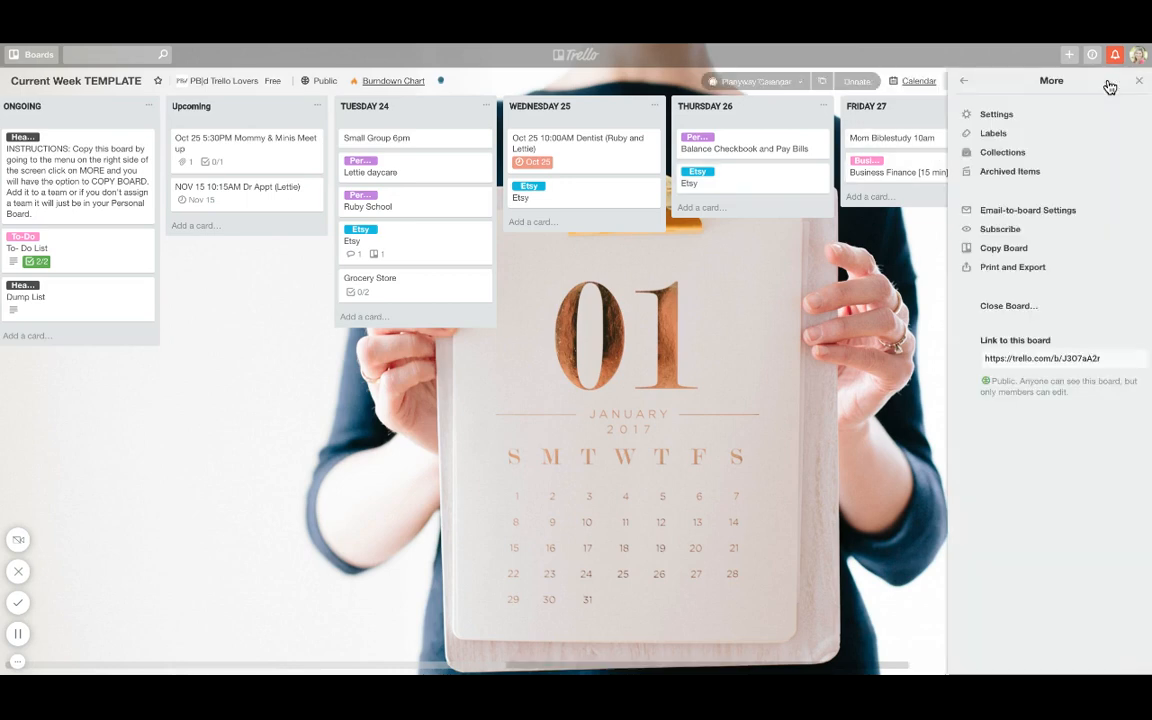
pyautogui.click(1006, 308)
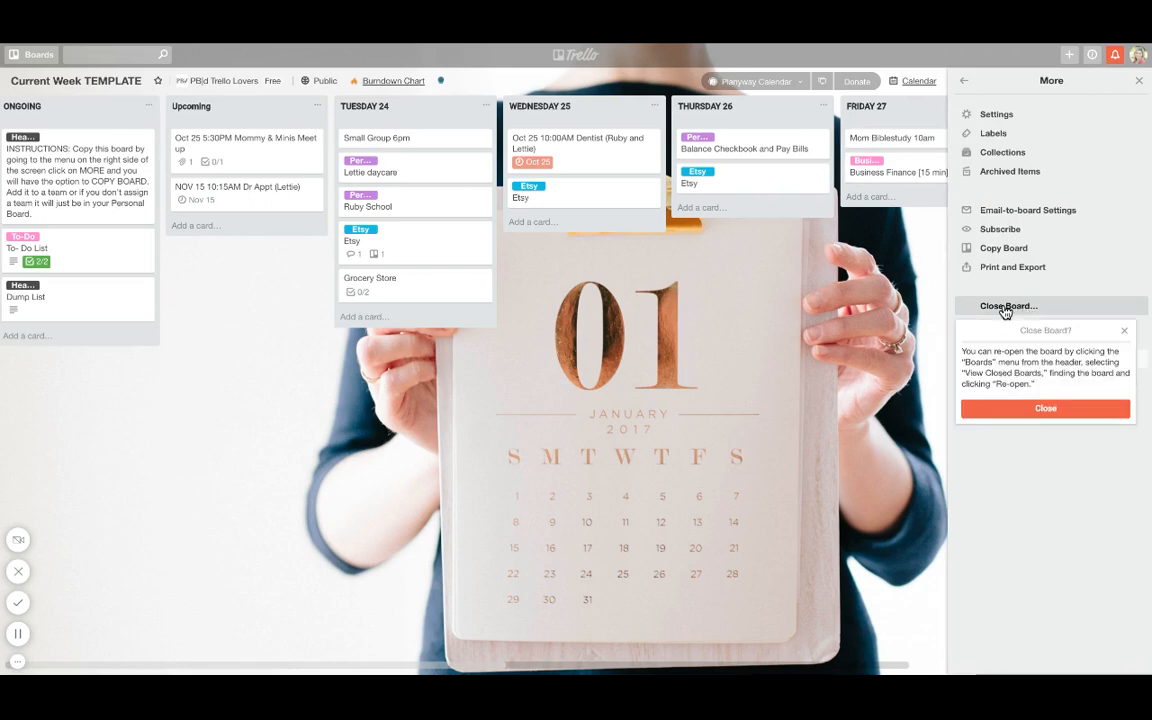
pyautogui.click(1124, 331)
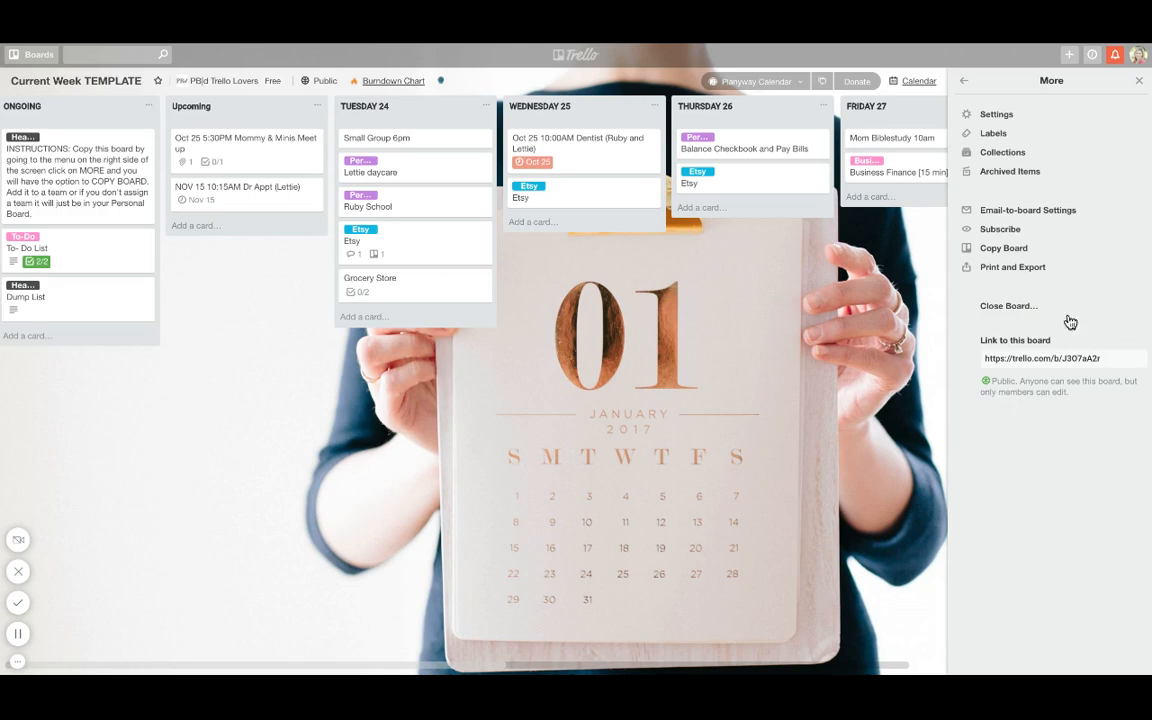
# Step: Find the Calendar Power-Up among the board's Power-Ups and open its settings to view the calendar sync option
pyautogui.click(963, 82)
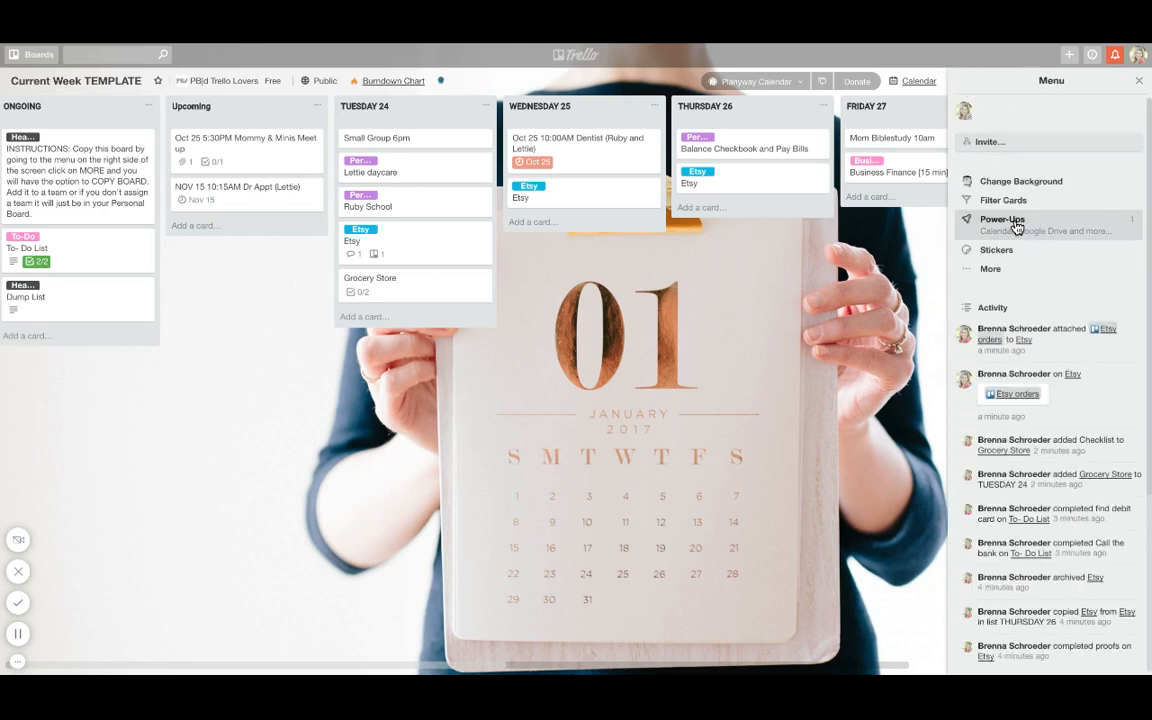
pyautogui.click(1015, 222)
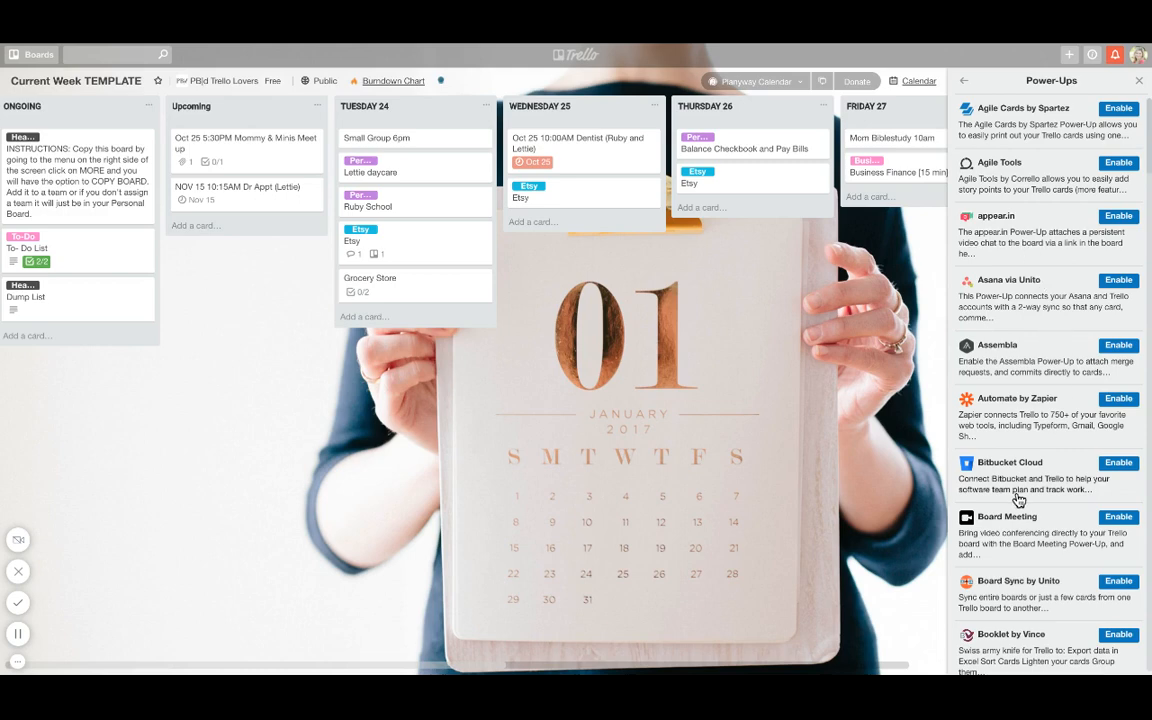
pyautogui.scroll(-5, 1016, 497)
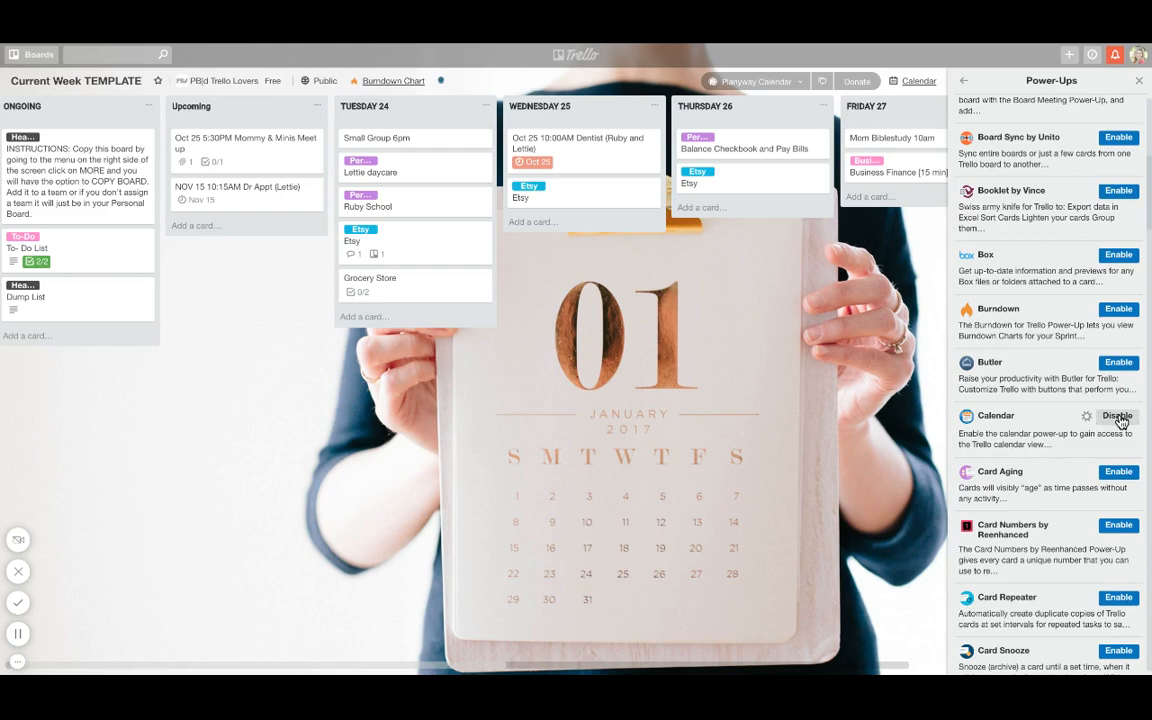
pyautogui.click(1086, 418)
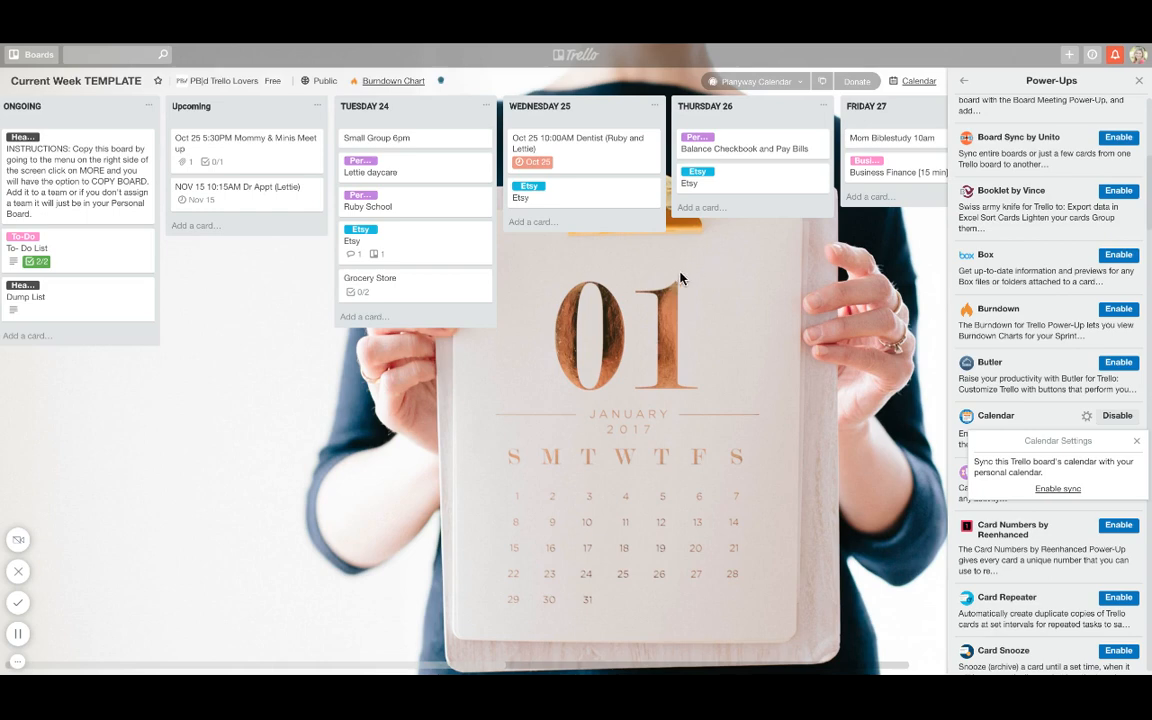
# Step: View the board's cards in the calendar, compare the week and month layouts, and return to the board lists
pyautogui.click(716, 308)
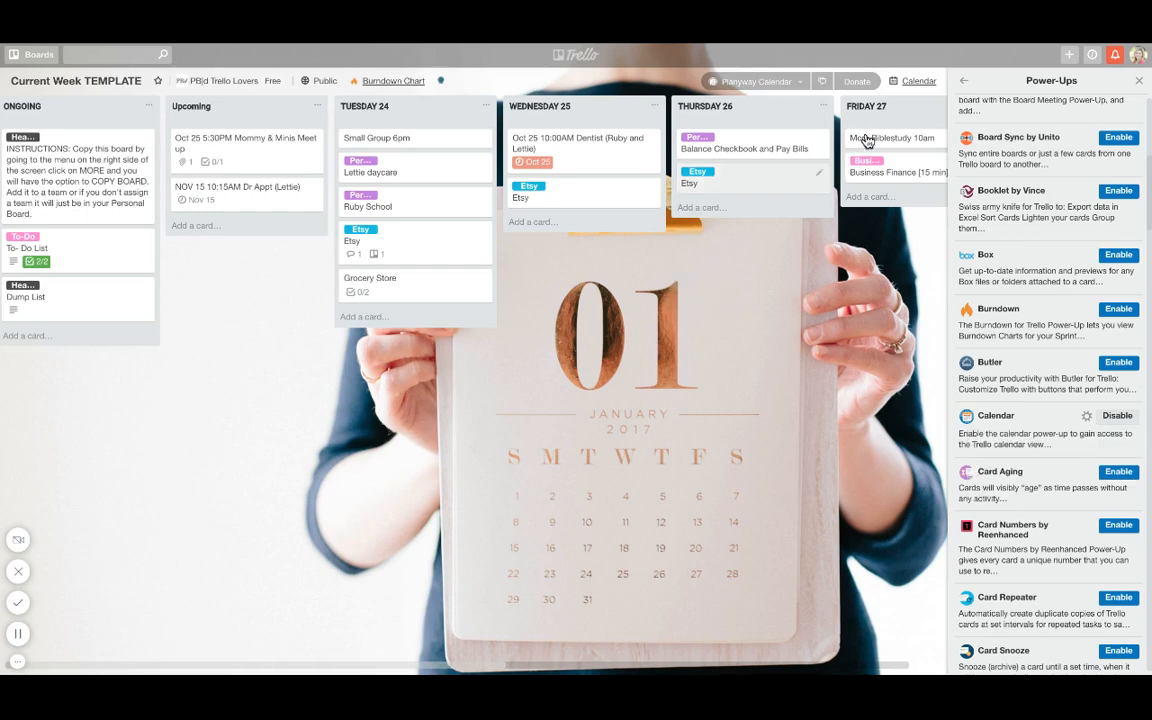
pyautogui.click(918, 81)
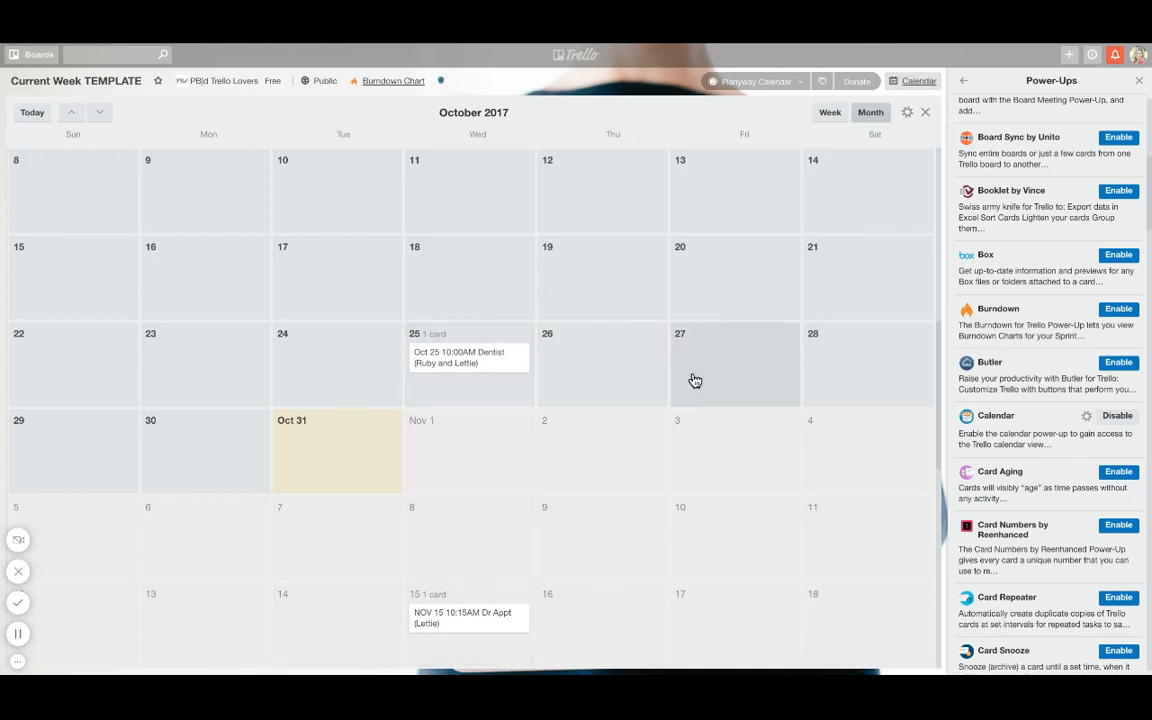
pyautogui.click(832, 113)
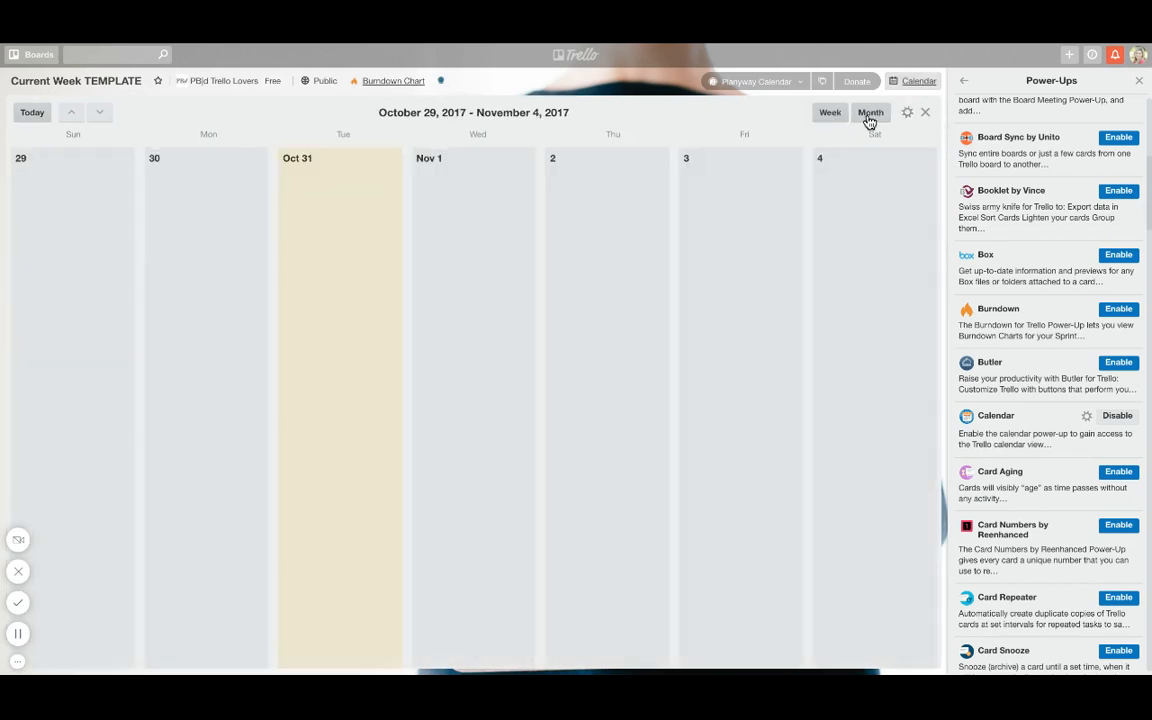
pyautogui.click(869, 115)
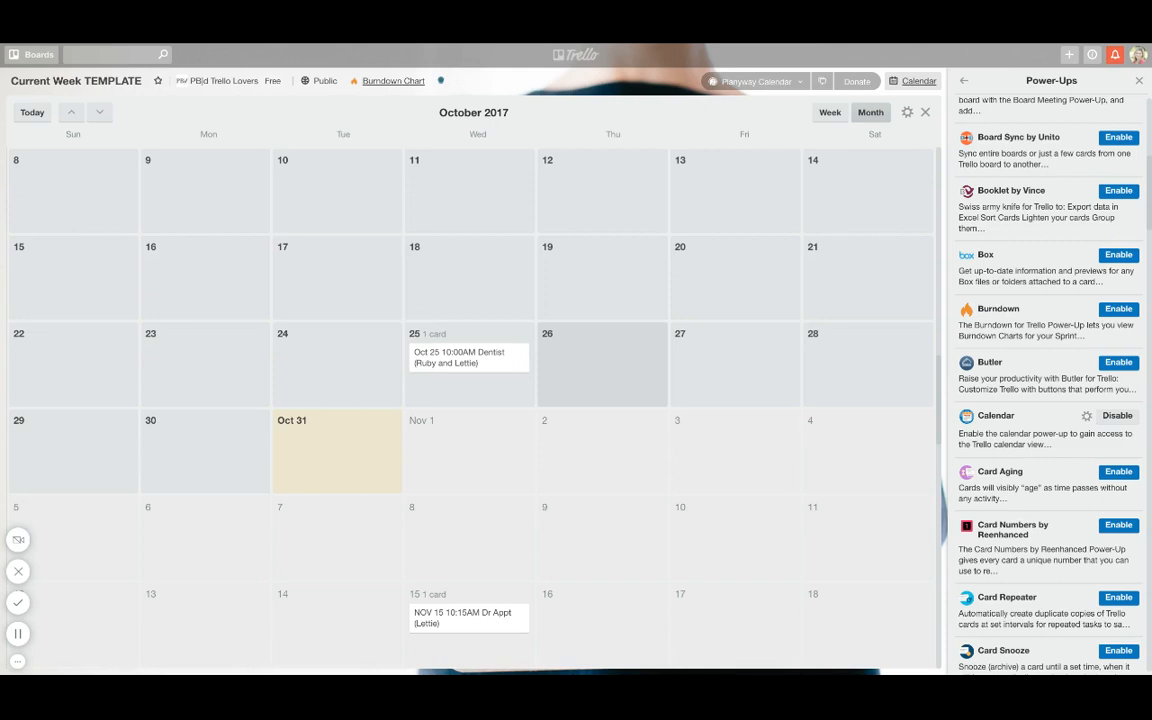
pyautogui.click(928, 114)
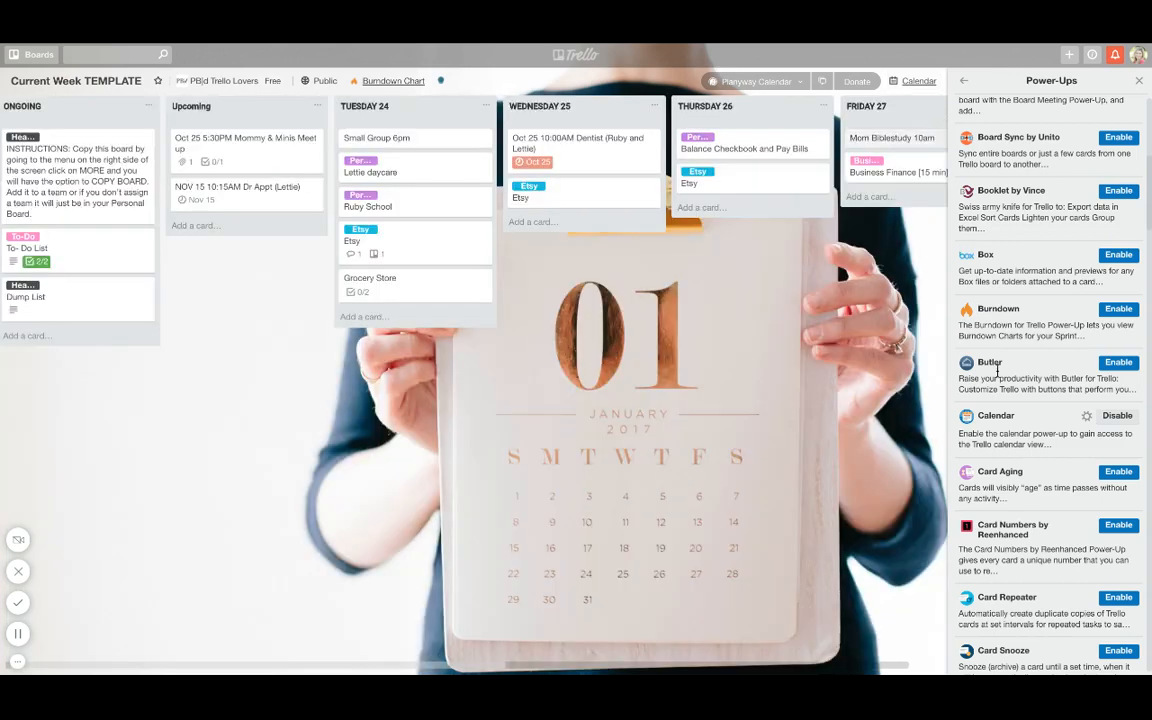
# Step: Enable sync for the Calendar Power-Up, select the iCalendar feed address, and close the calendar settings
pyautogui.click(1087, 418)
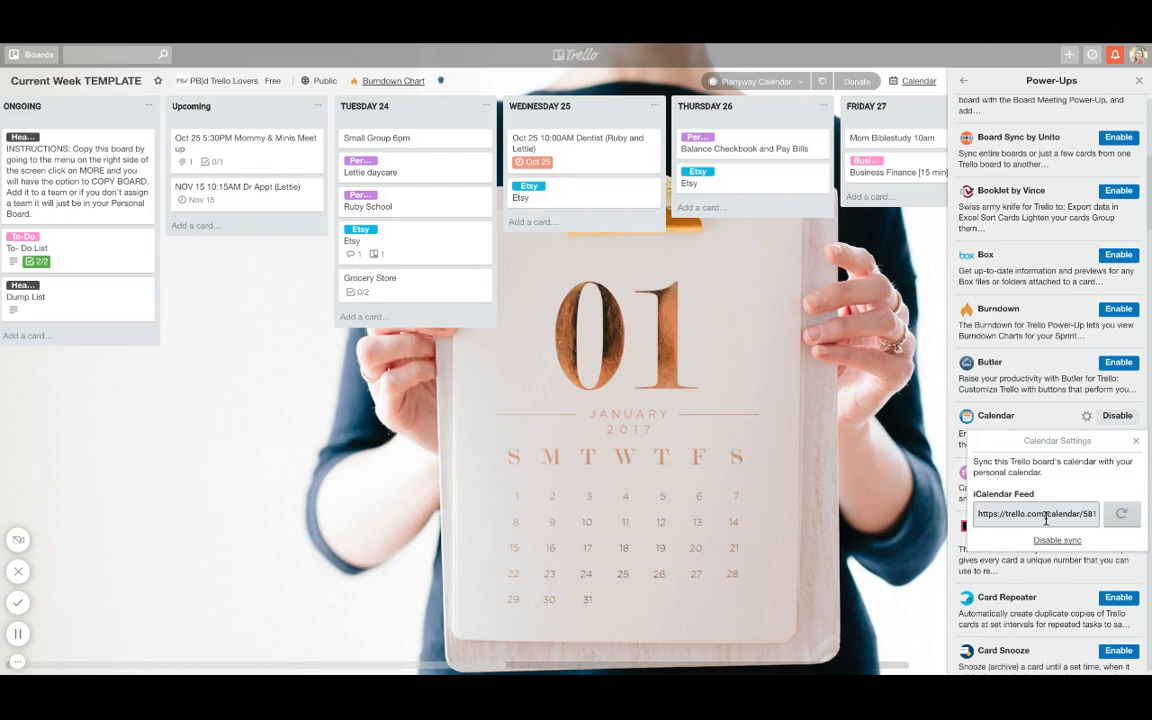
pyautogui.click(1048, 516)
pyautogui.click(1051, 518)
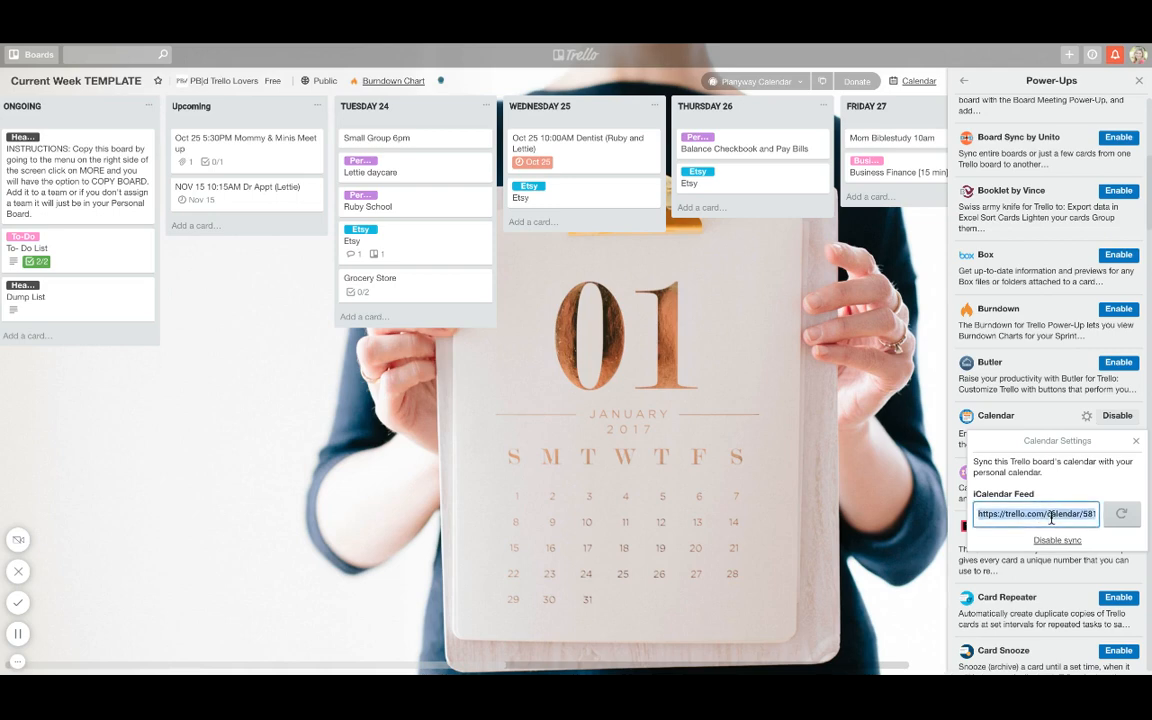
pyautogui.click(1136, 442)
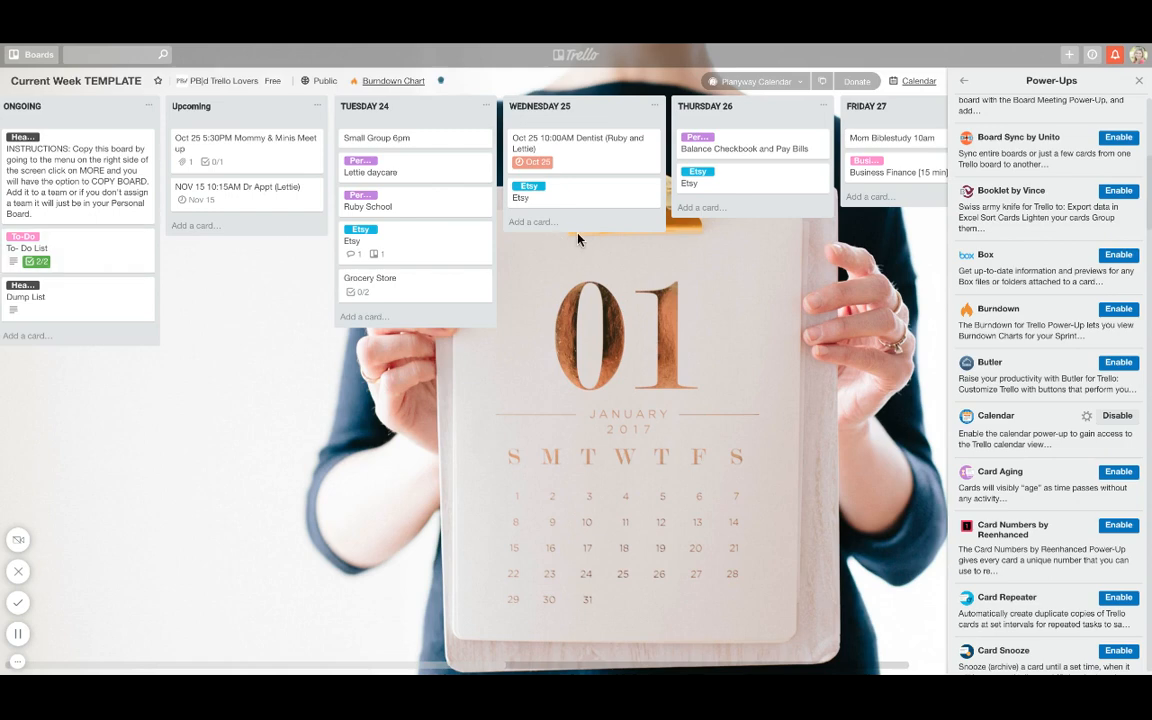
pyautogui.hscroll(8, 597, 236)
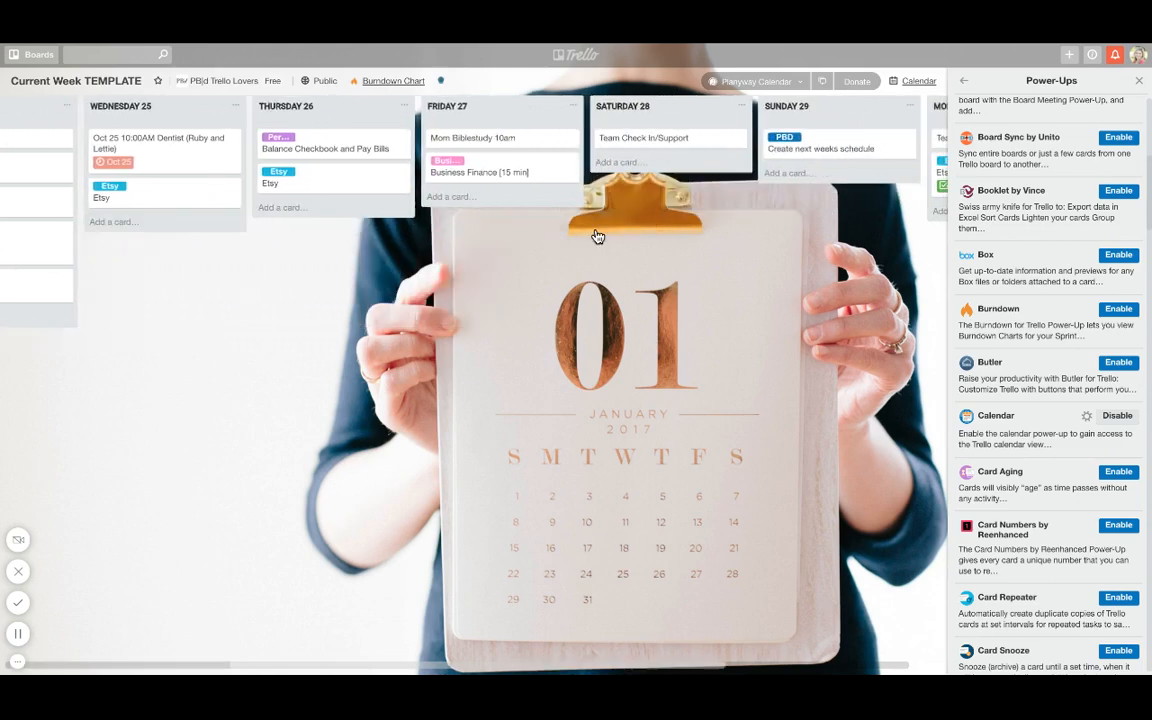
pyautogui.hscroll(4, 450, 190)
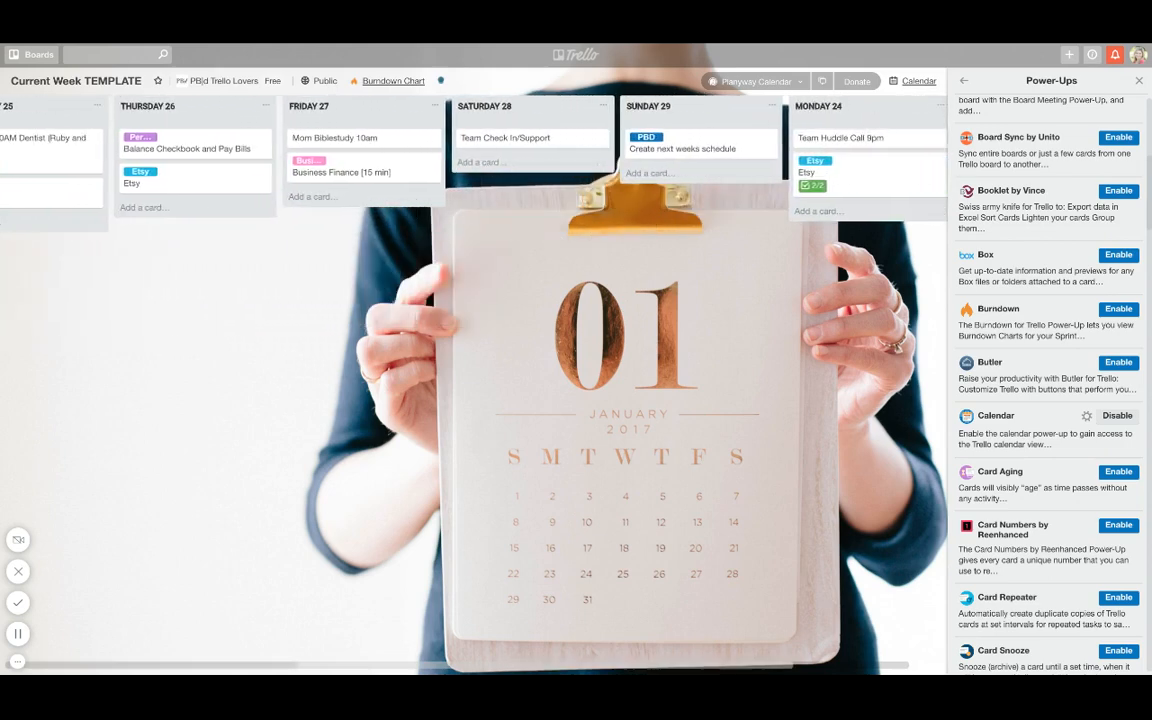
pyautogui.hscroll(1, 470, 190)
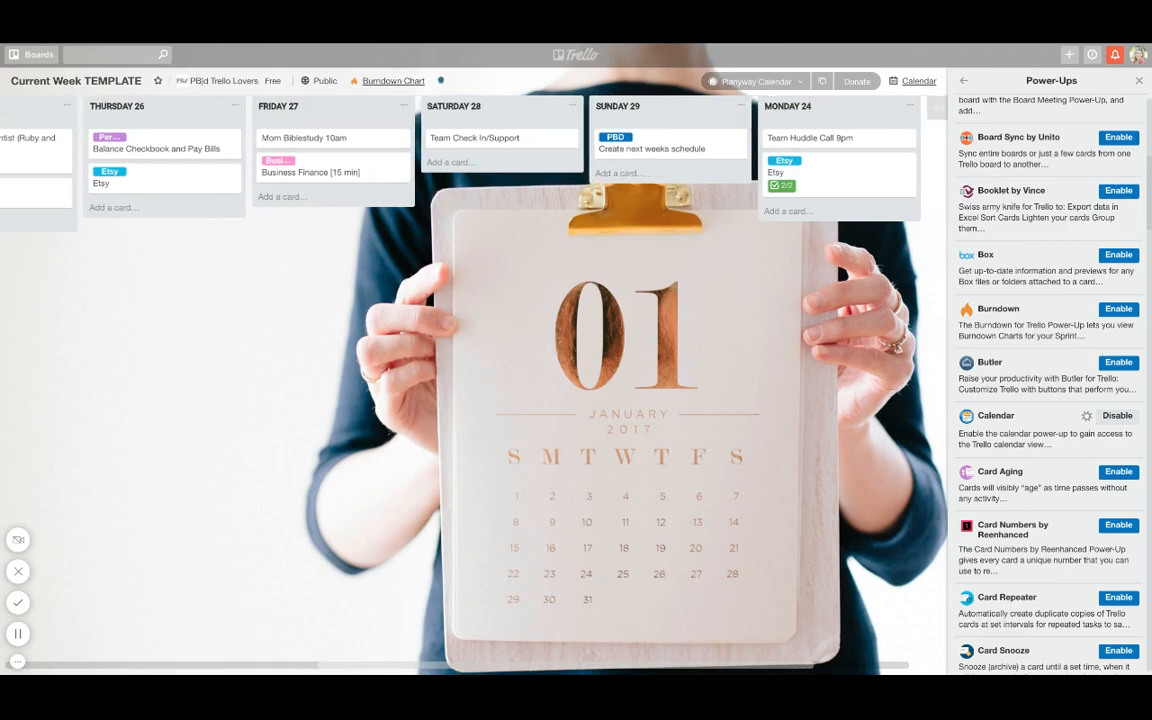
pyautogui.hscroll(-4, 470, 190)
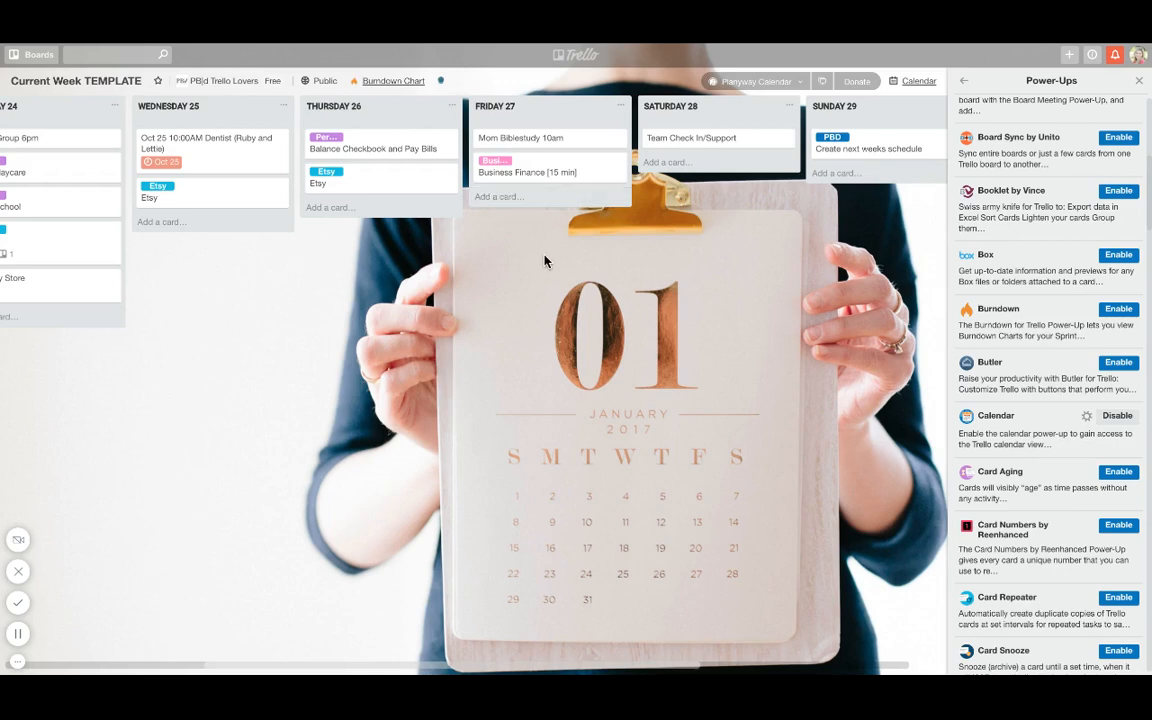
pyautogui.hscroll(-4, 350, 222)
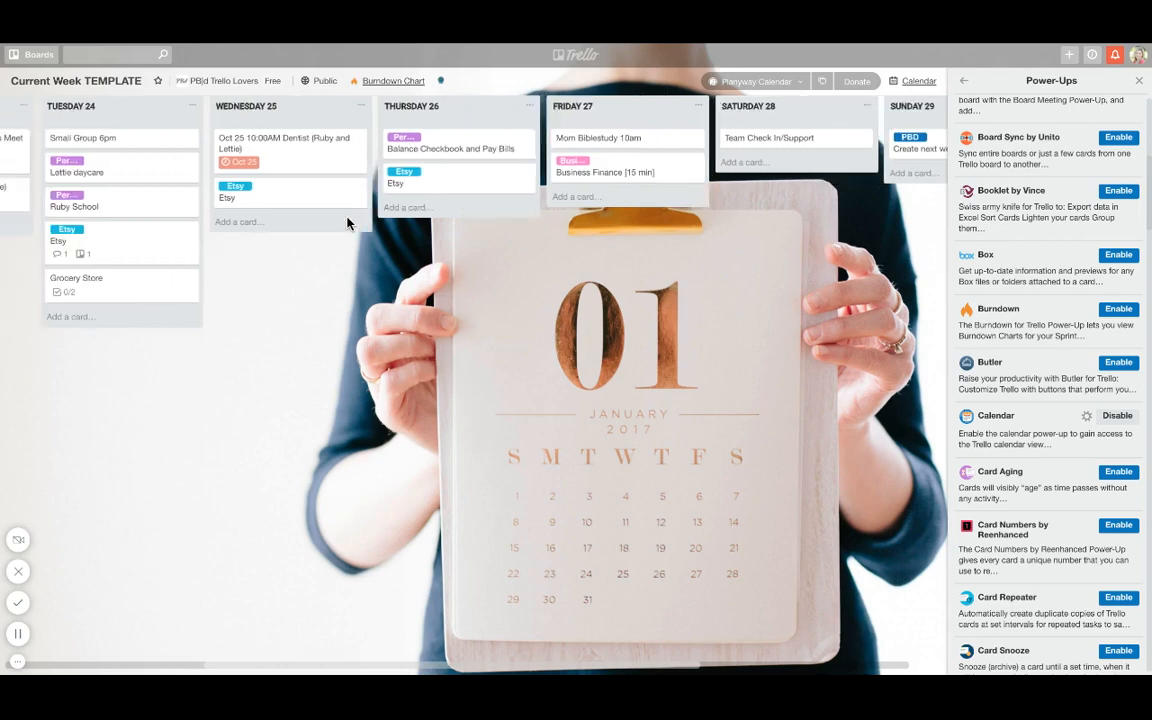